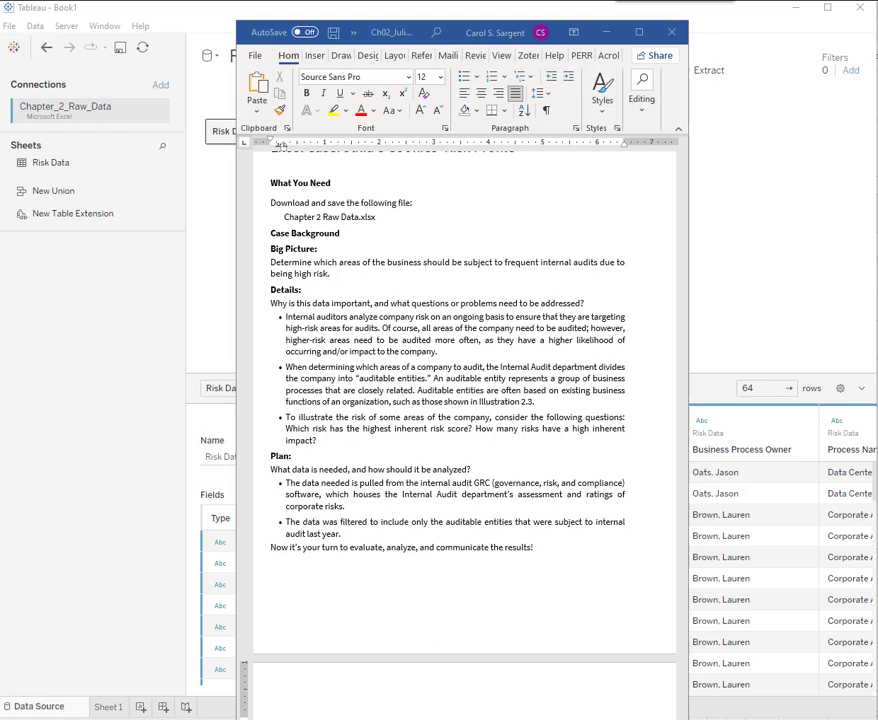
- Move the Word window aside, collapse Table Details and enlarge the Risk Data preview grid
{"action": "left_click_drag", "start_coordinate": [425, 39], "coordinate": [877, 30]}
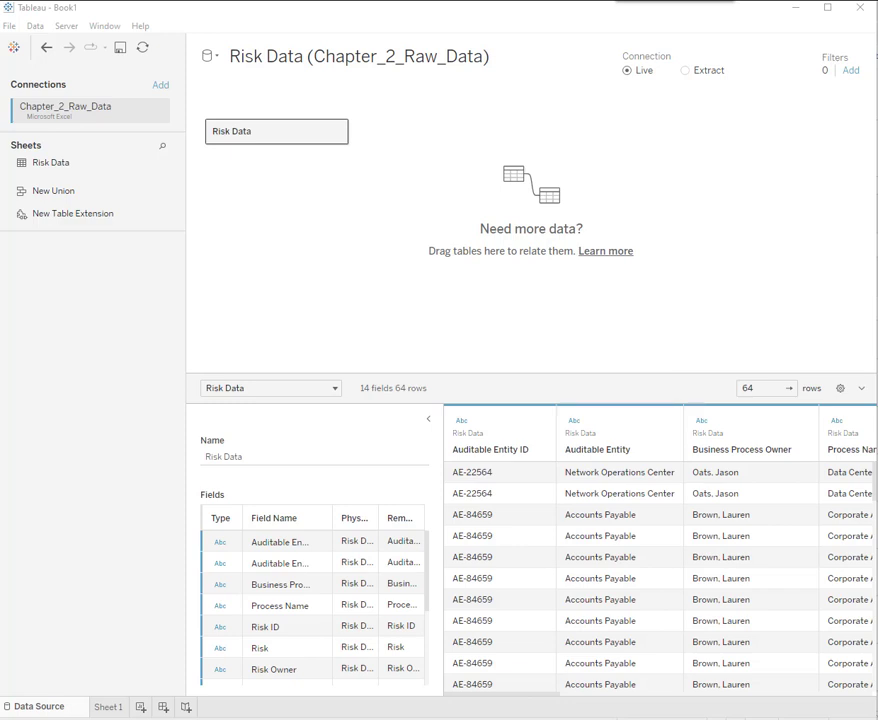
{"action": "left_click", "coordinate": [428, 419]}
{"action": "left_click_drag", "start_coordinate": [480, 372], "coordinate": [494, 184]}
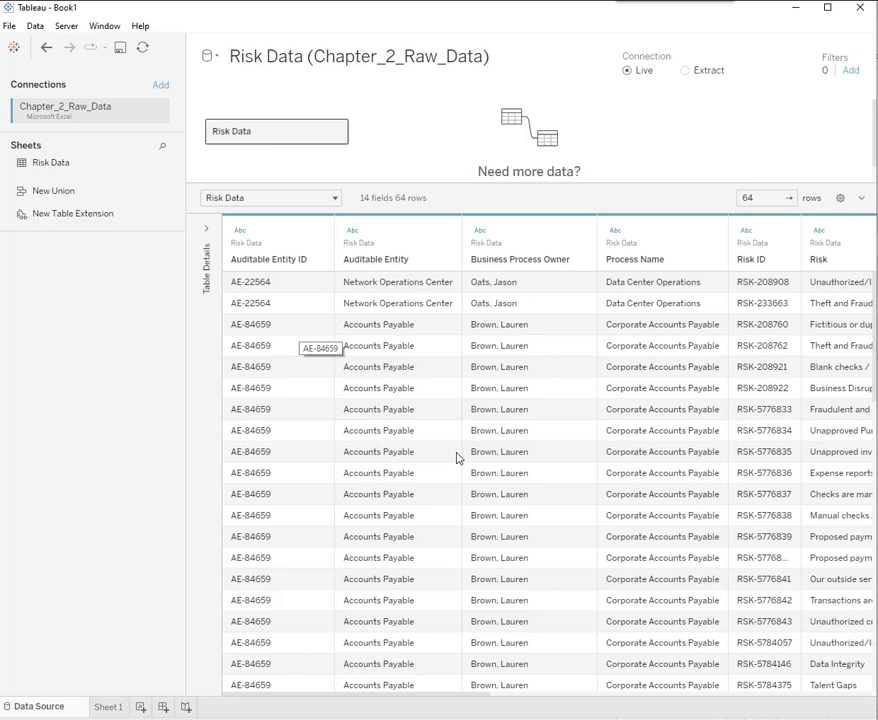
- Scroll down the preview to records like Accounts Payable, Backup and Storage and Payroll Processing
{"action": "scroll", "coordinate": [457, 457], "scroll_direction": "down", "scroll_amount": 2}
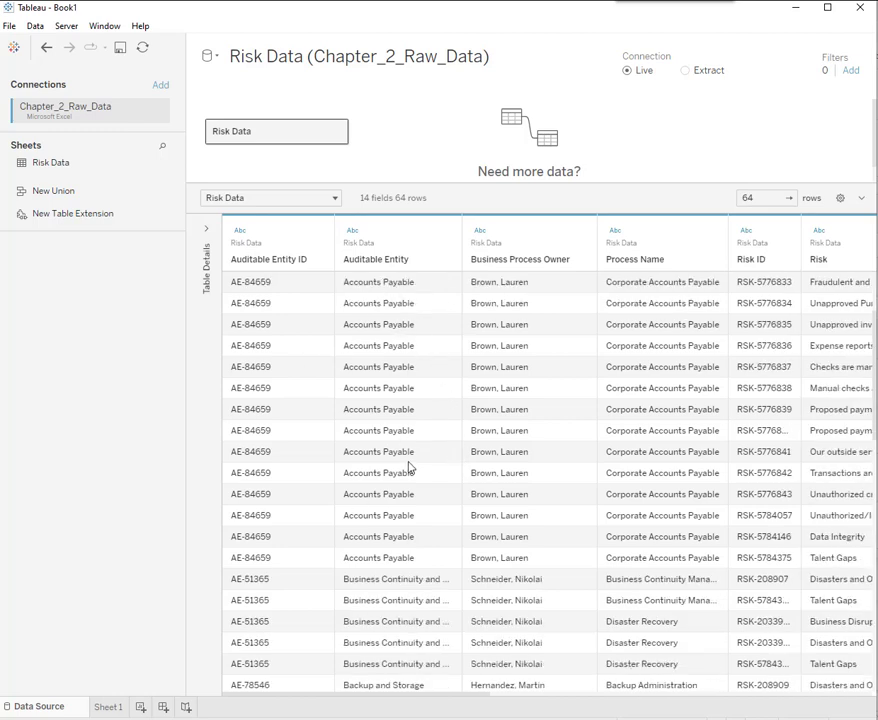
{"action": "scroll", "coordinate": [410, 466], "scroll_direction": "up", "scroll_amount": 2}
{"action": "scroll", "coordinate": [418, 487], "scroll_direction": "down", "scroll_amount": 5}
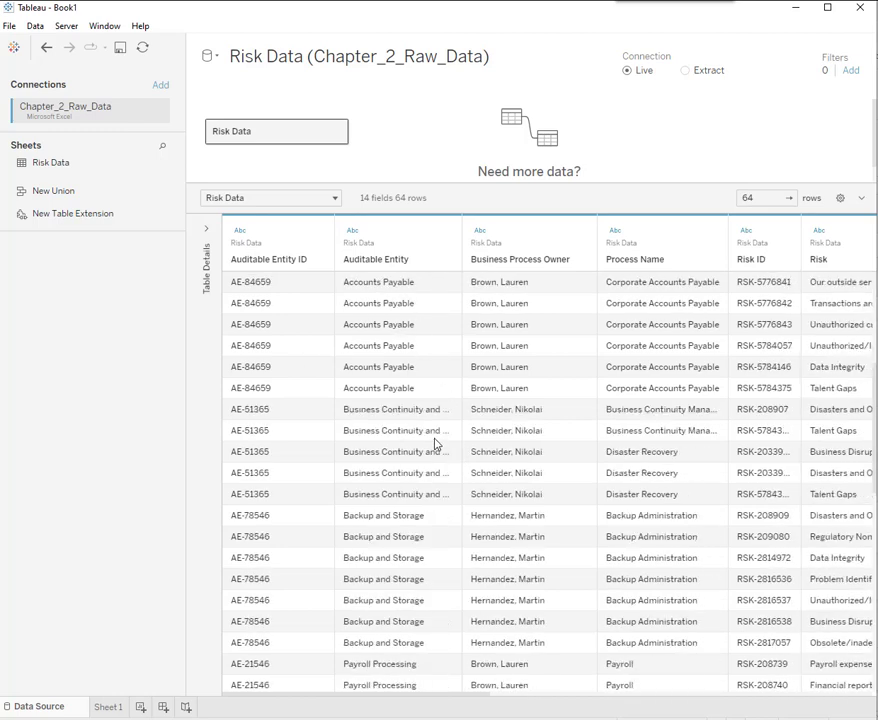
{"action": "scroll", "coordinate": [400, 400], "scroll_direction": "down", "scroll_amount": 1}
{"action": "scroll", "coordinate": [385, 505], "scroll_direction": "down", "scroll_amount": 3}
{"action": "scroll", "coordinate": [389, 512], "scroll_direction": "down", "scroll_amount": 2}
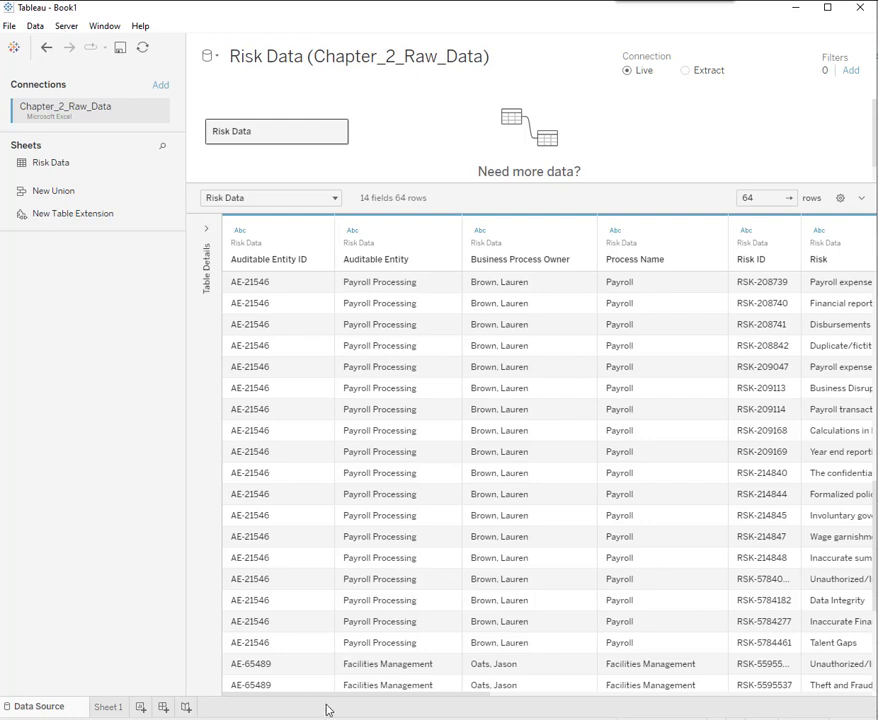
{"action": "left_click_drag", "start_coordinate": [266, 696], "coordinate": [443, 704]}
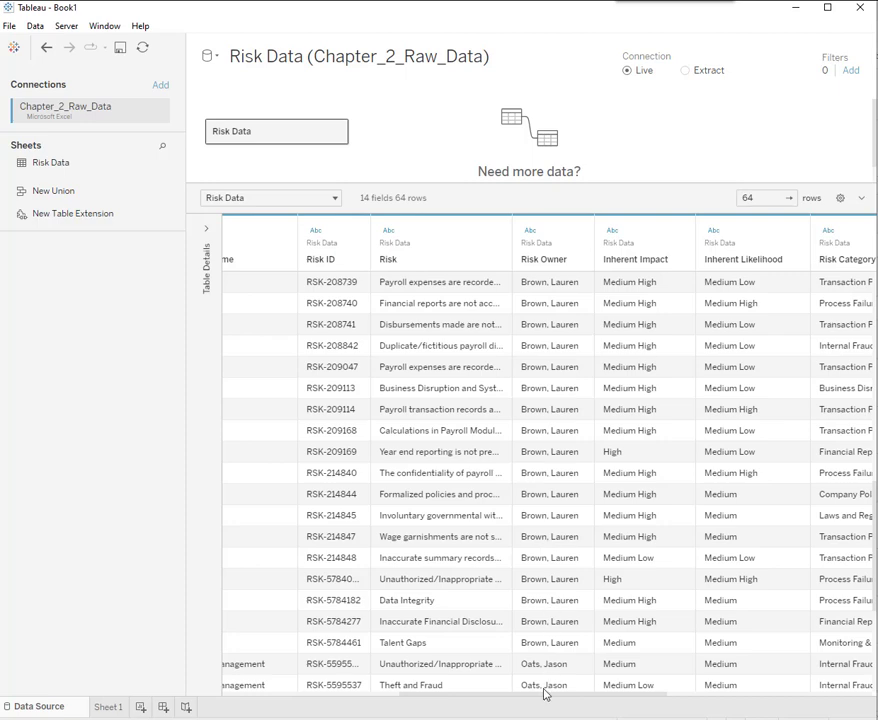
{"action": "scroll", "coordinate": [557, 627], "scroll_direction": "up", "scroll_amount": 10}
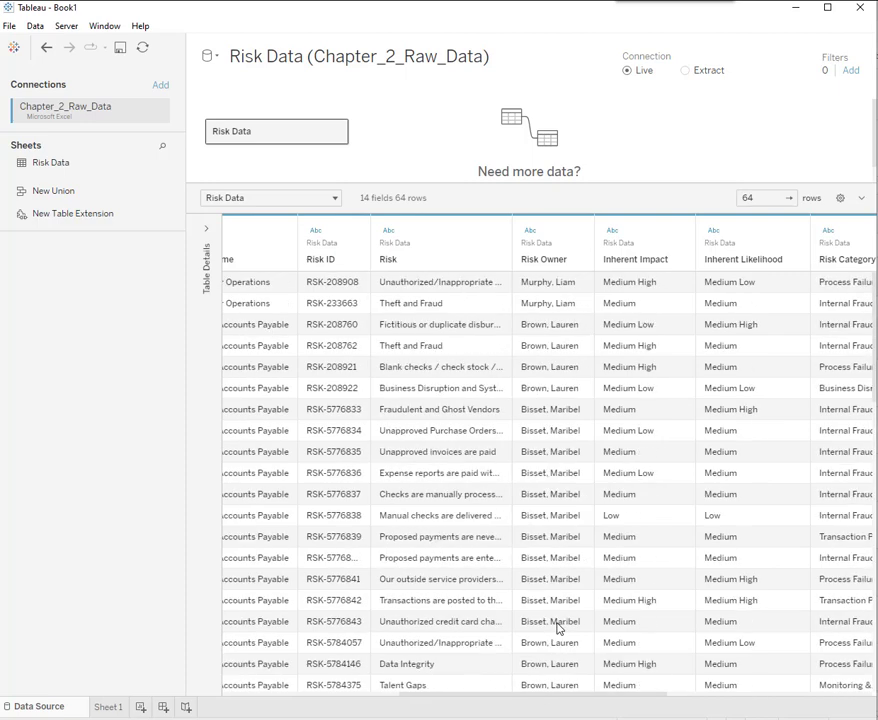
{"action": "left_click_drag", "start_coordinate": [588, 696], "coordinate": [551, 692]}
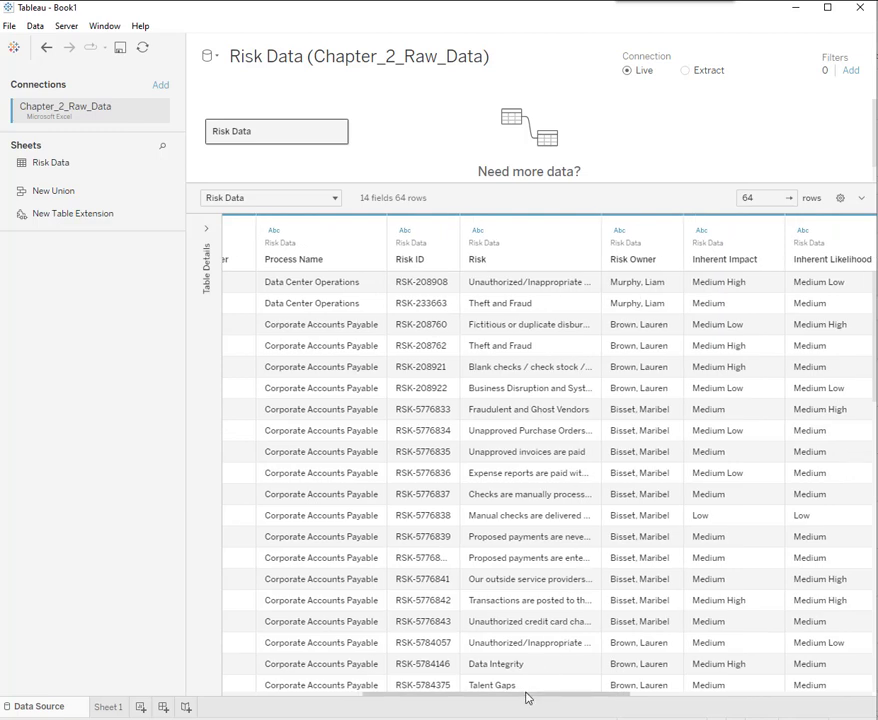
{"action": "left_click_drag", "start_coordinate": [527, 697], "coordinate": [414, 708]}
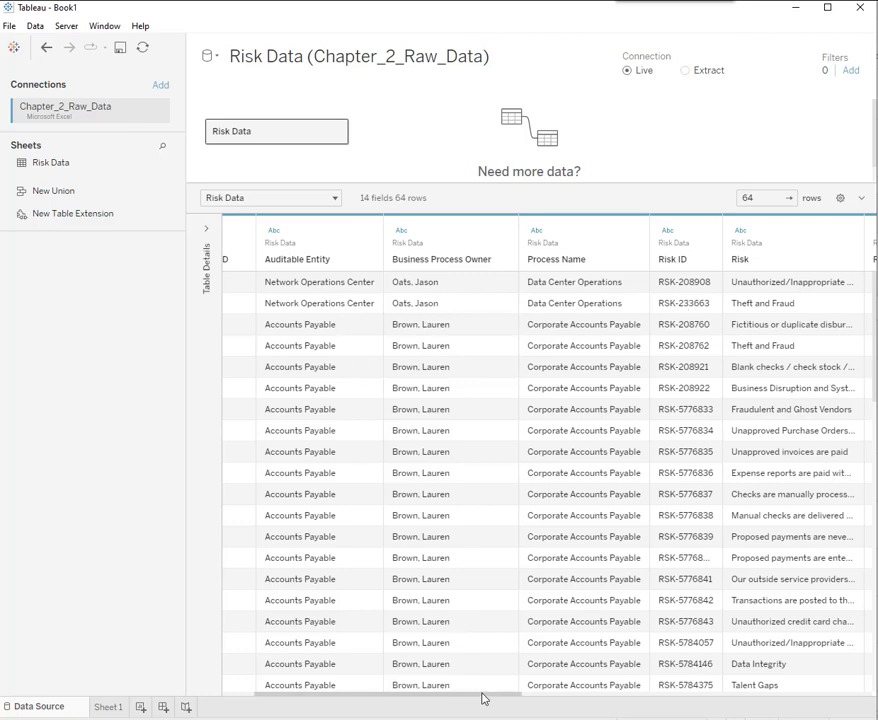
{"action": "left_click_drag", "start_coordinate": [482, 697], "coordinate": [541, 683]}
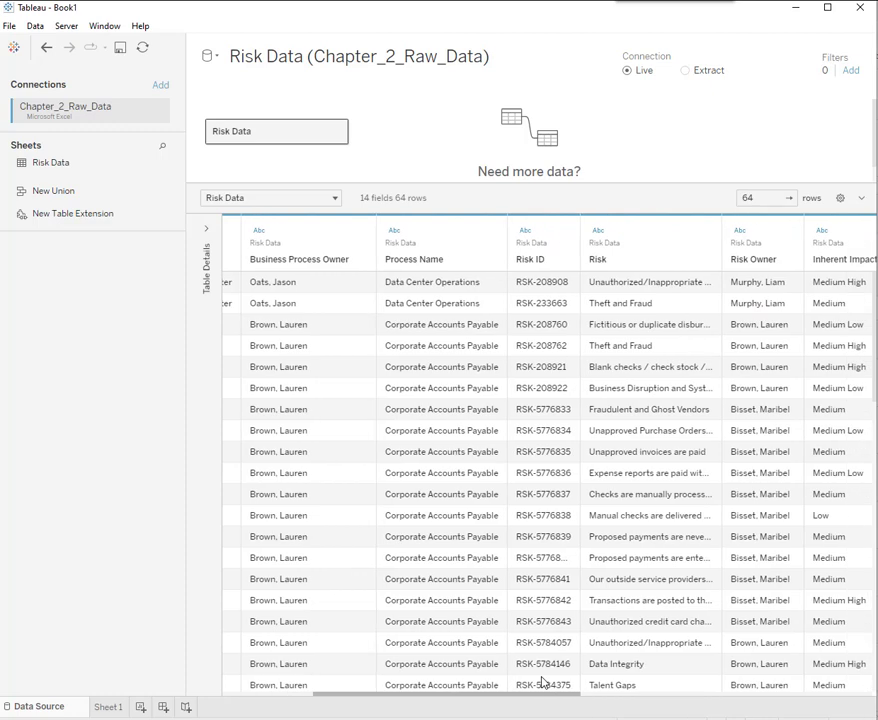
{"action": "left_click_drag", "start_coordinate": [541, 683], "coordinate": [584, 682]}
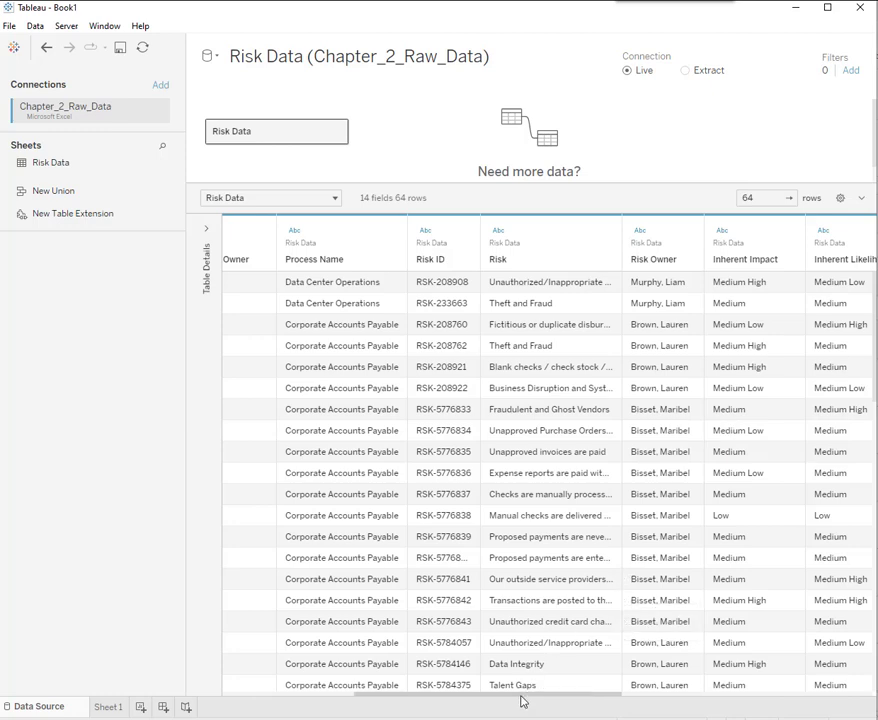
{"action": "left_click_drag", "start_coordinate": [521, 700], "coordinate": [652, 706]}
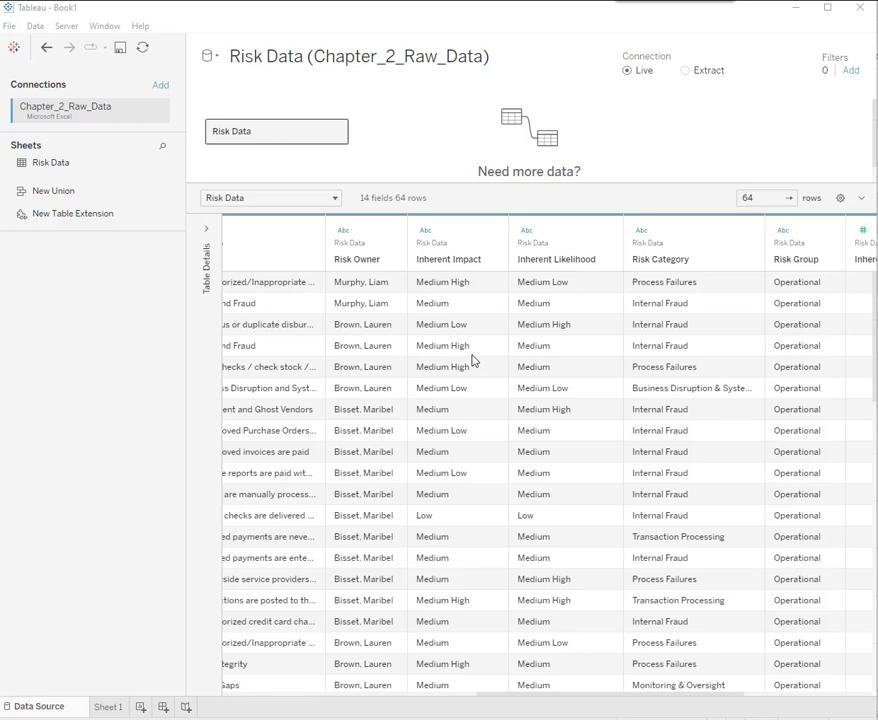
{"action": "scroll", "coordinate": [475, 360], "scroll_direction": "down", "scroll_amount": 3}
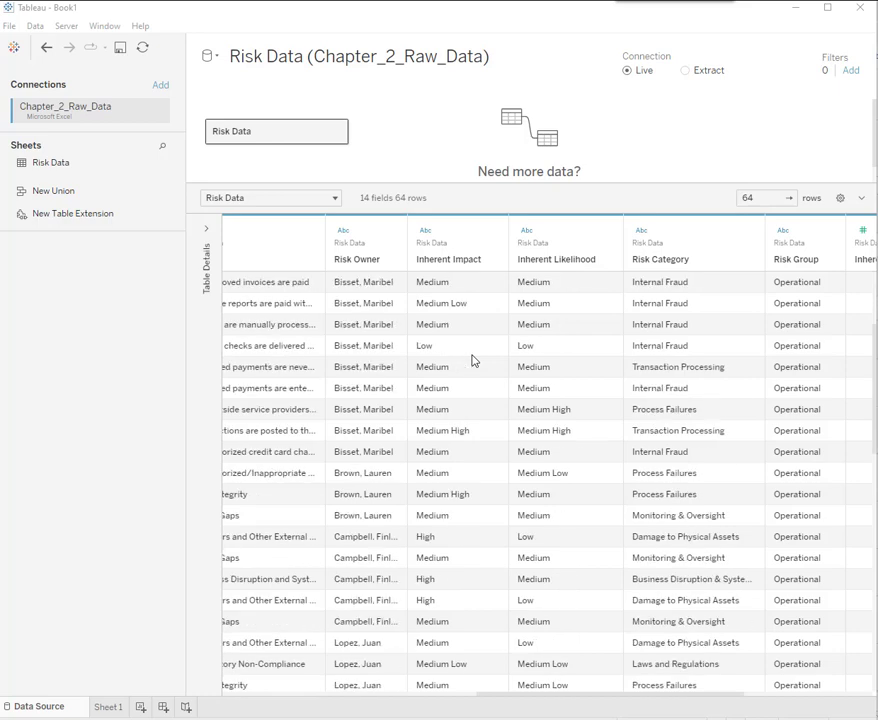
{"action": "scroll", "coordinate": [475, 360], "scroll_direction": "up", "scroll_amount": 3}
{"action": "scroll", "coordinate": [475, 360], "scroll_direction": "down", "scroll_amount": 3}
{"action": "scroll", "coordinate": [475, 360], "scroll_direction": "up", "scroll_amount": 3}
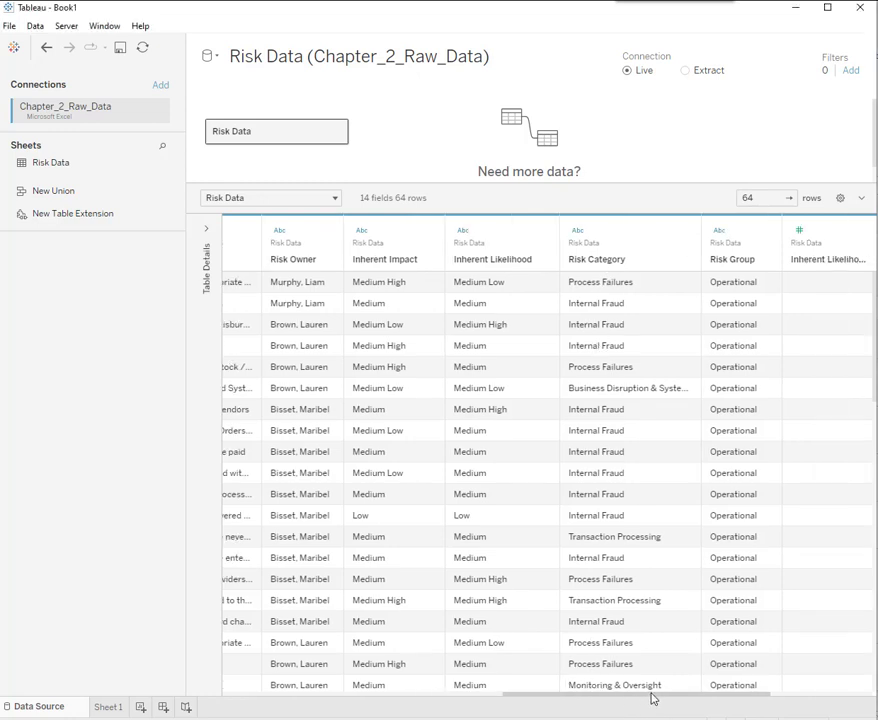
{"action": "left_click_drag", "start_coordinate": [652, 697], "coordinate": [757, 698]}
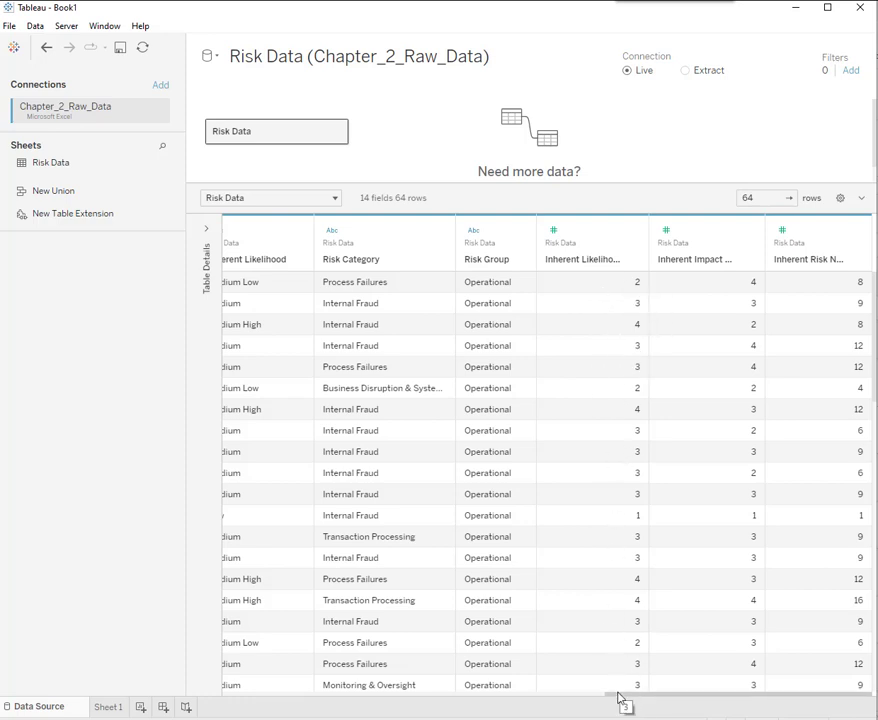
{"action": "left_click_drag", "start_coordinate": [619, 696], "coordinate": [525, 703]}
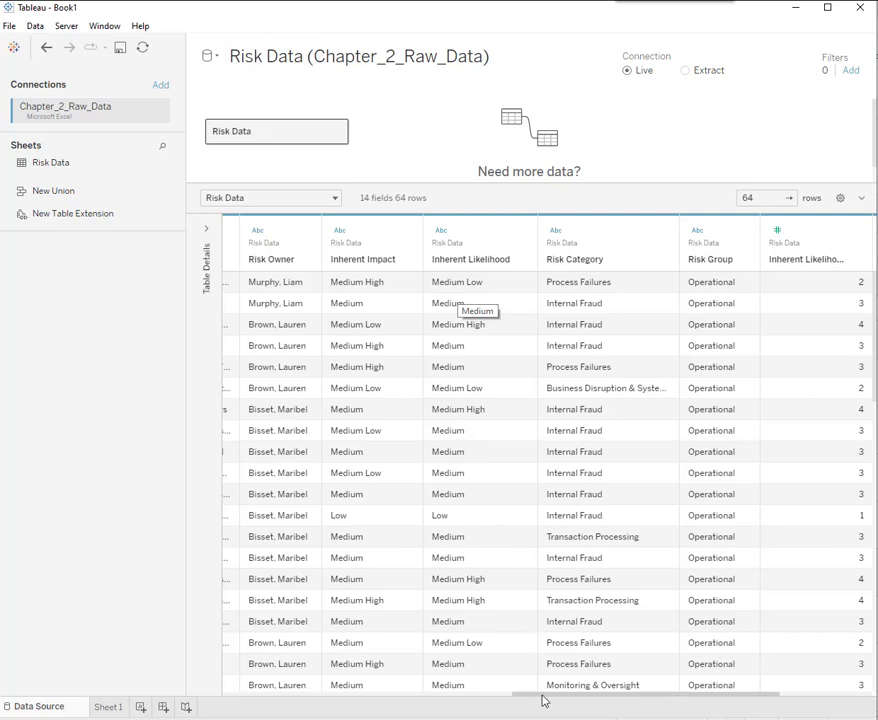
{"action": "left_click_drag", "start_coordinate": [543, 697], "coordinate": [666, 700]}
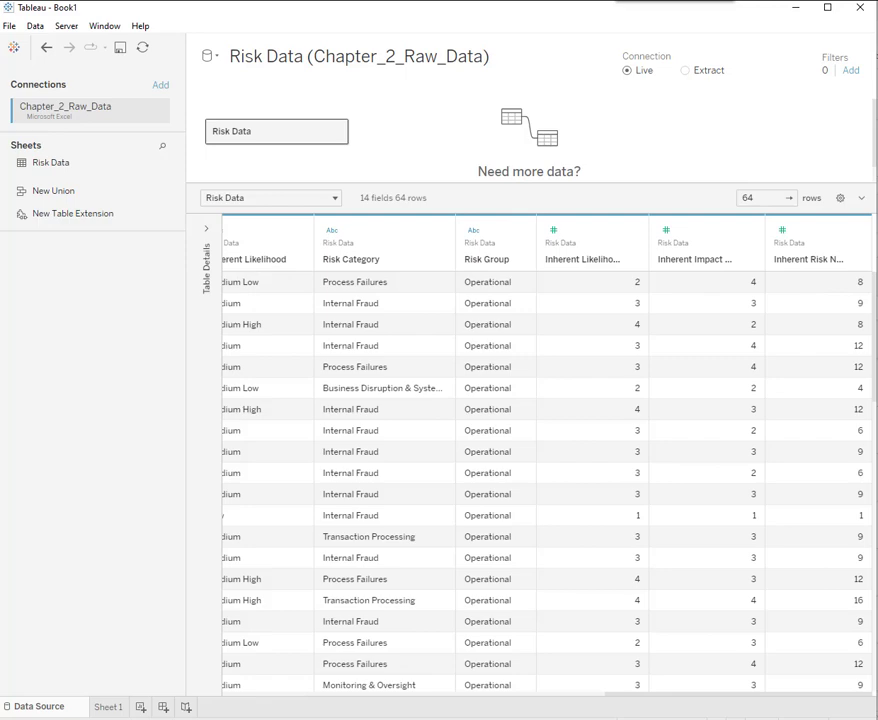
{"action": "left_click_drag", "start_coordinate": [877, 21], "coordinate": [535, 20]}
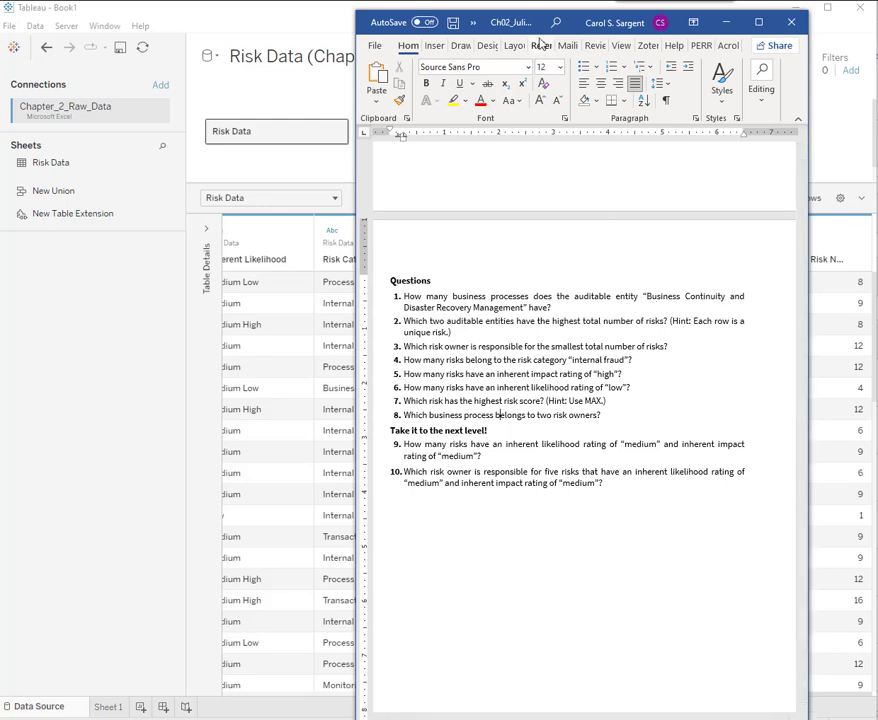
{"action": "left_click_drag", "start_coordinate": [509, 28], "coordinate": [877, 58]}
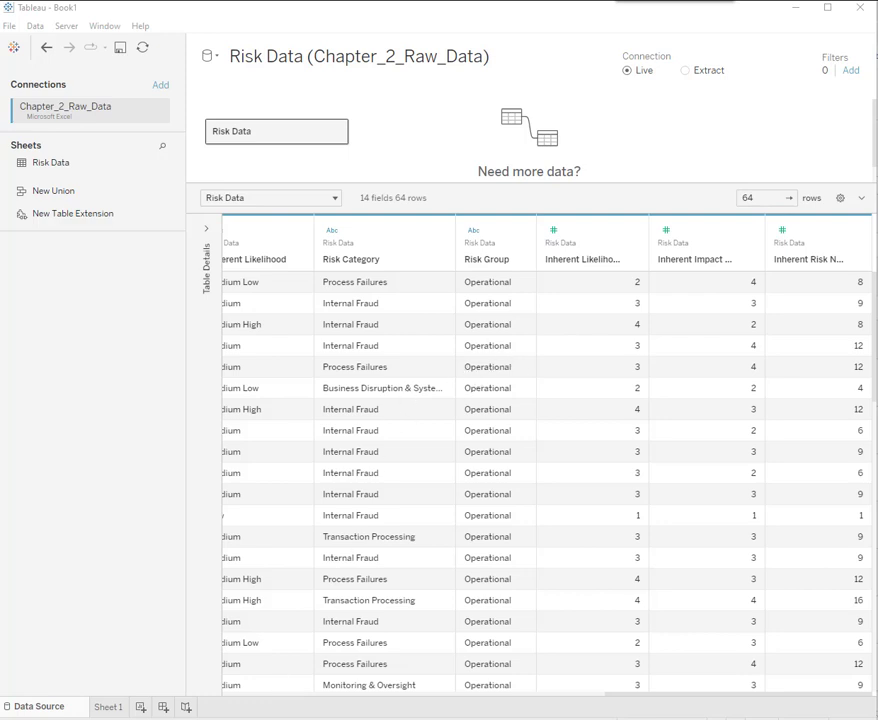
- Switch to the empty Sheet 1 worksheet listing the Risk Data dimensions and measures
{"action": "left_click", "coordinate": [108, 707]}
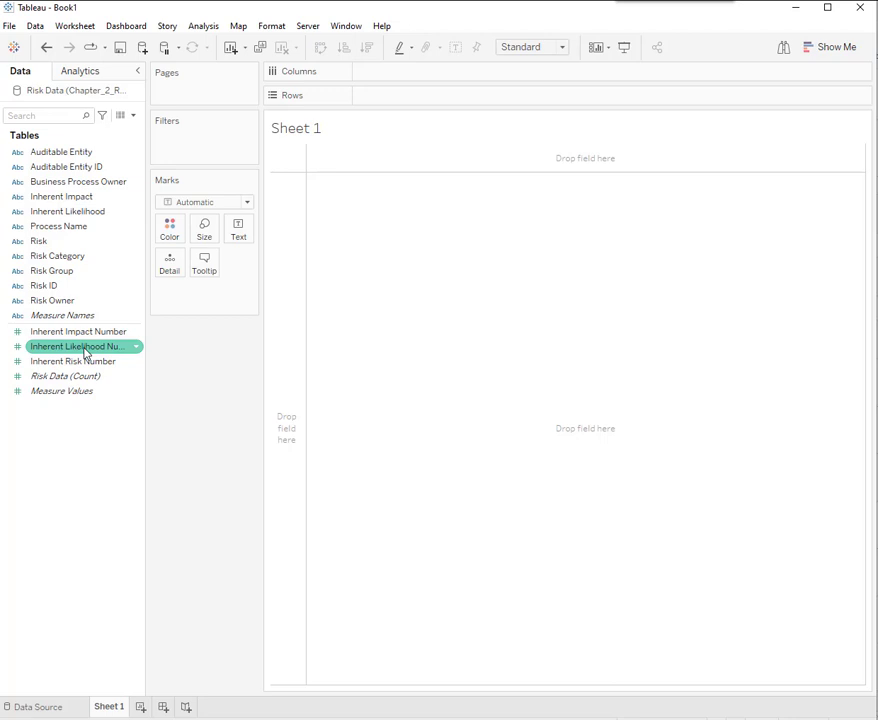
- Inspect the Inherent Impact, Likelihood and Risk Number measures, then put Auditable Entity on Columns
{"action": "left_click", "coordinate": [83, 361]}
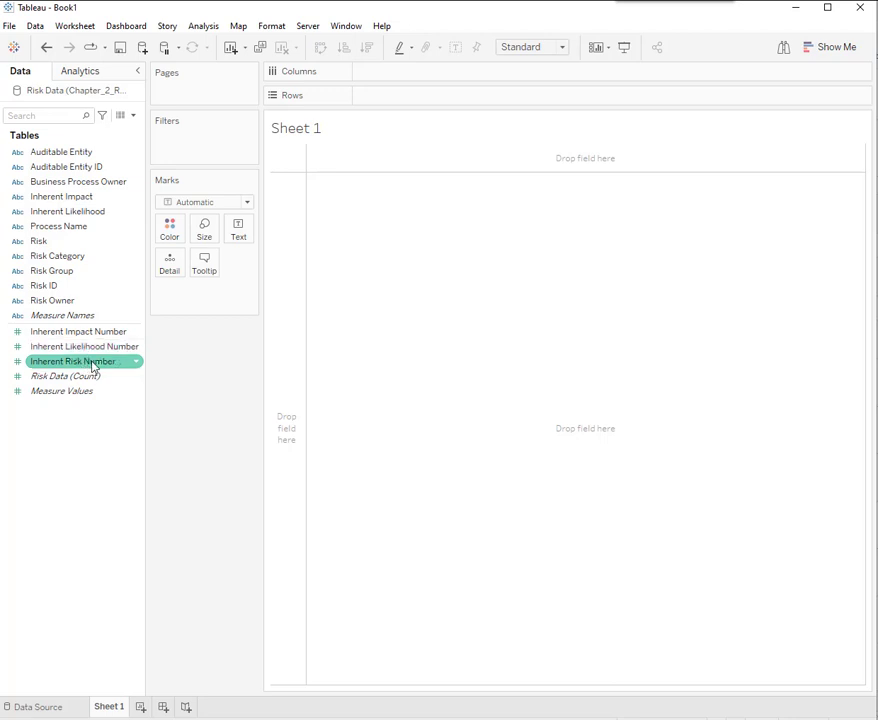
{"action": "left_click", "coordinate": [100, 334]}
{"action": "left_click", "coordinate": [98, 348]}
{"action": "left_click", "coordinate": [95, 364]}
{"action": "left_click", "coordinate": [97, 463]}
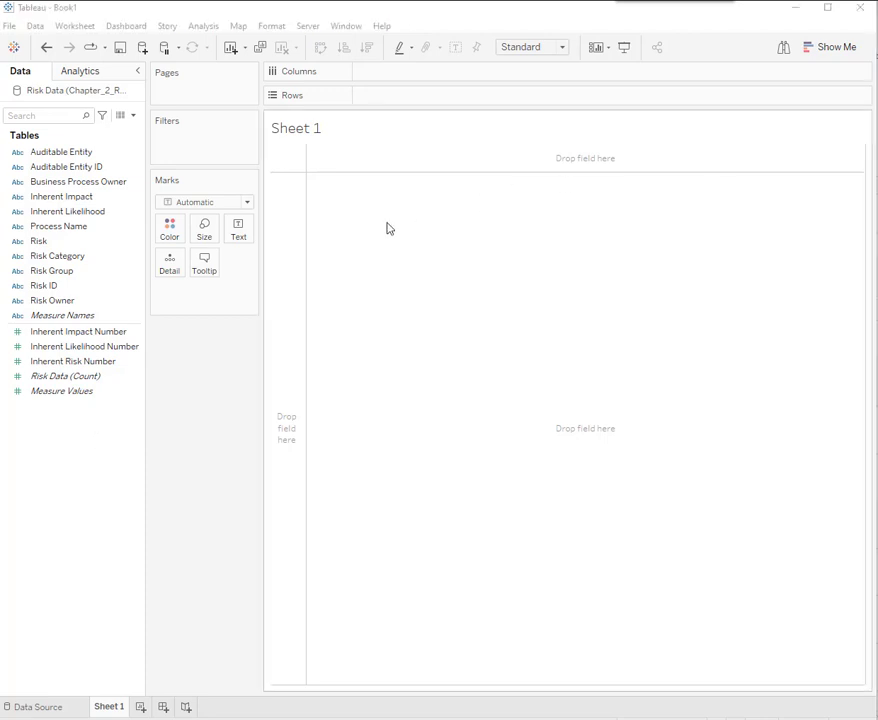
{"action": "left_click", "coordinate": [52, 155]}
{"action": "left_click_drag", "start_coordinate": [52, 157], "coordinate": [394, 82]}
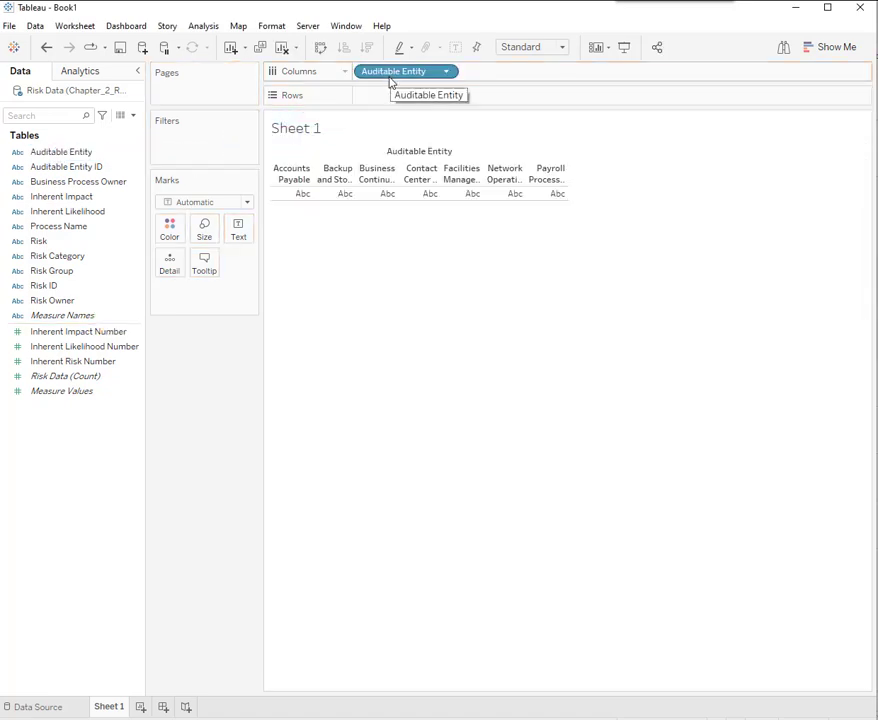
- Filter Auditable Entity to Business Continuity and Disaster Recovery Management and add Process Name to Rows
{"action": "left_click", "coordinate": [448, 75]}
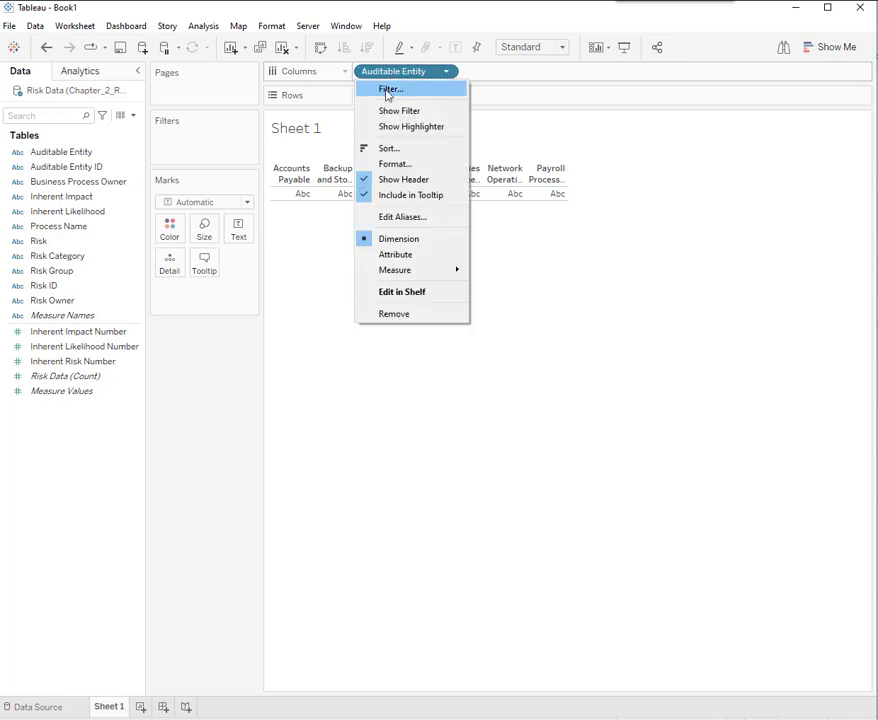
{"action": "left_click", "coordinate": [388, 91]}
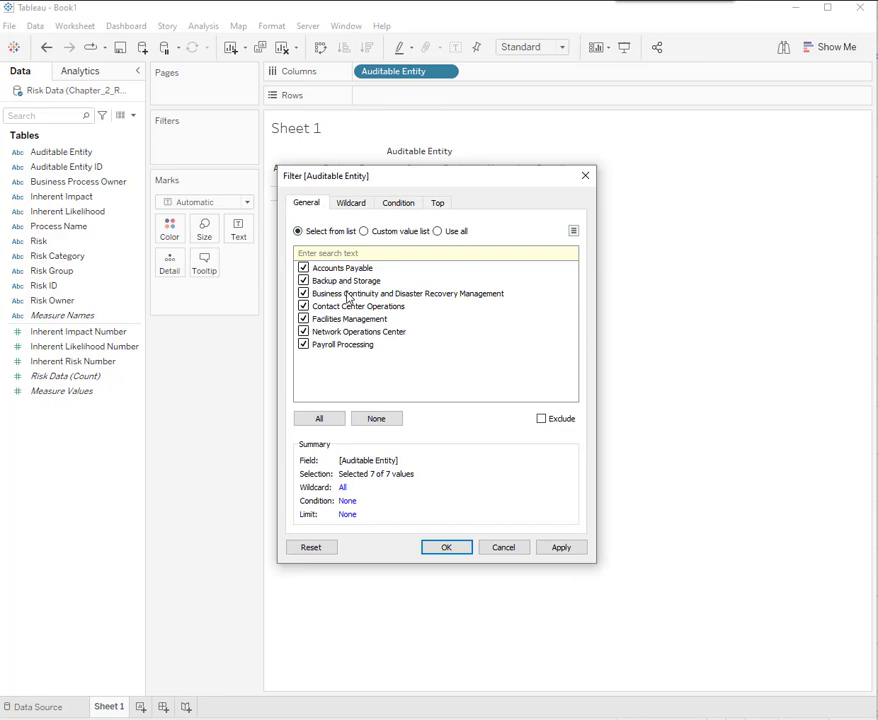
{"action": "left_click", "coordinate": [380, 418]}
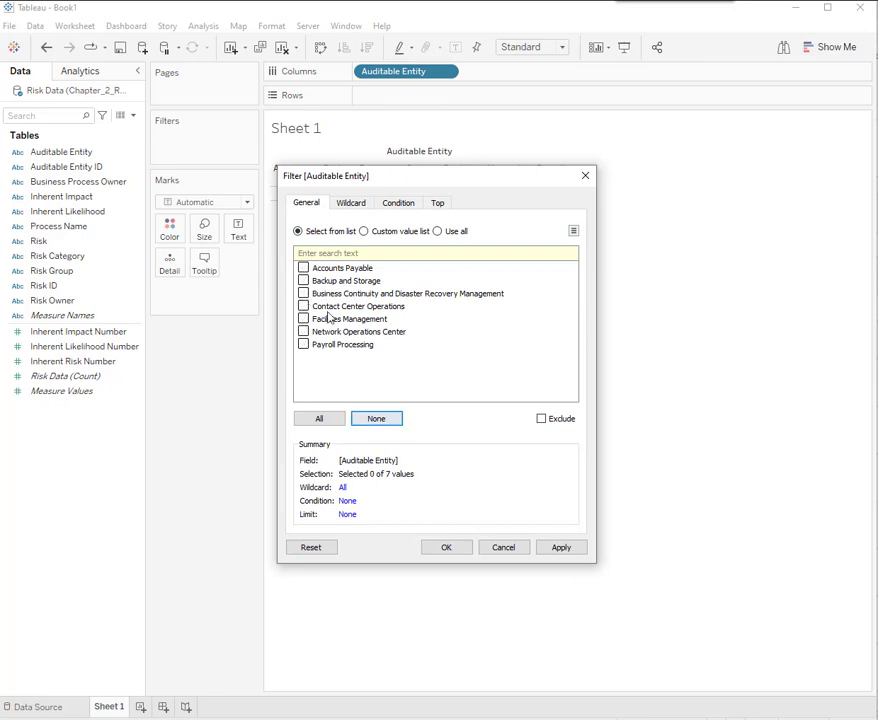
{"action": "left_click", "coordinate": [305, 294]}
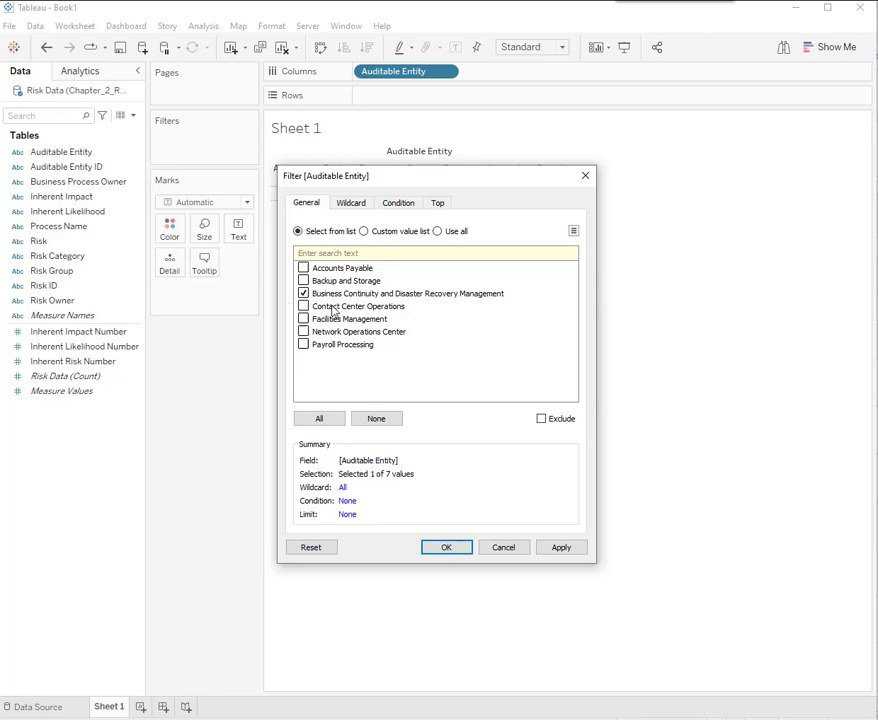
{"action": "left_click", "coordinate": [446, 549]}
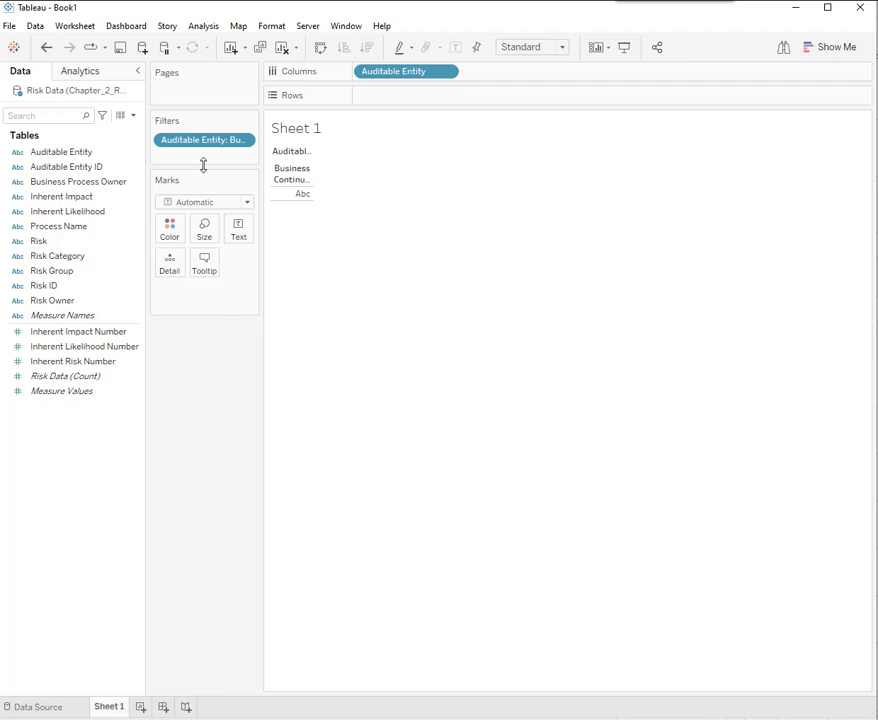
{"action": "left_click_drag", "start_coordinate": [59, 229], "coordinate": [396, 98]}
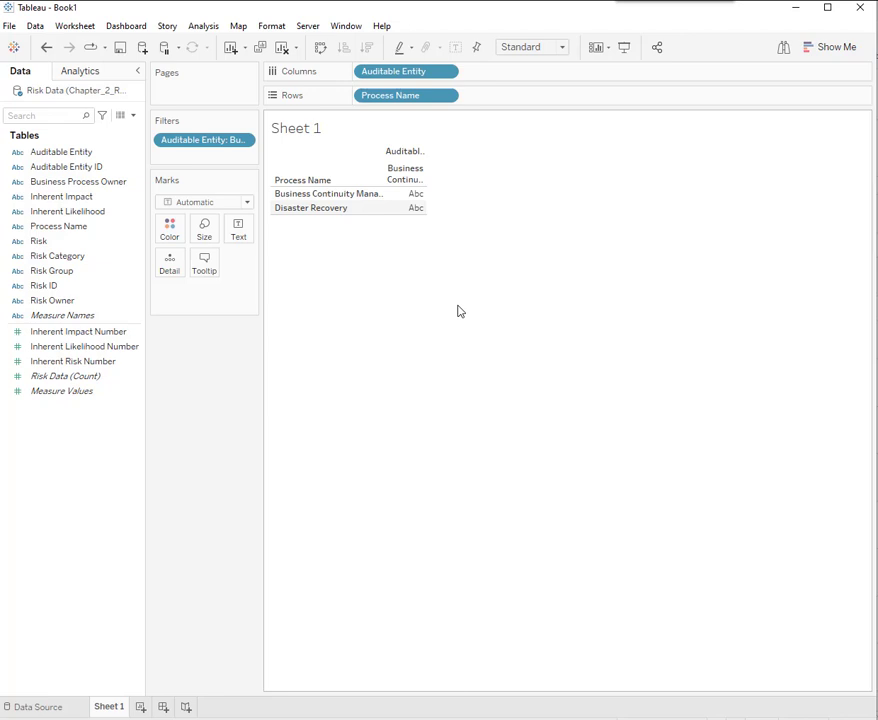
- Check the Word question list, then remove Process Name from Rows and the Auditable Entity filter
{"action": "key", "text": "alt+Tab"}
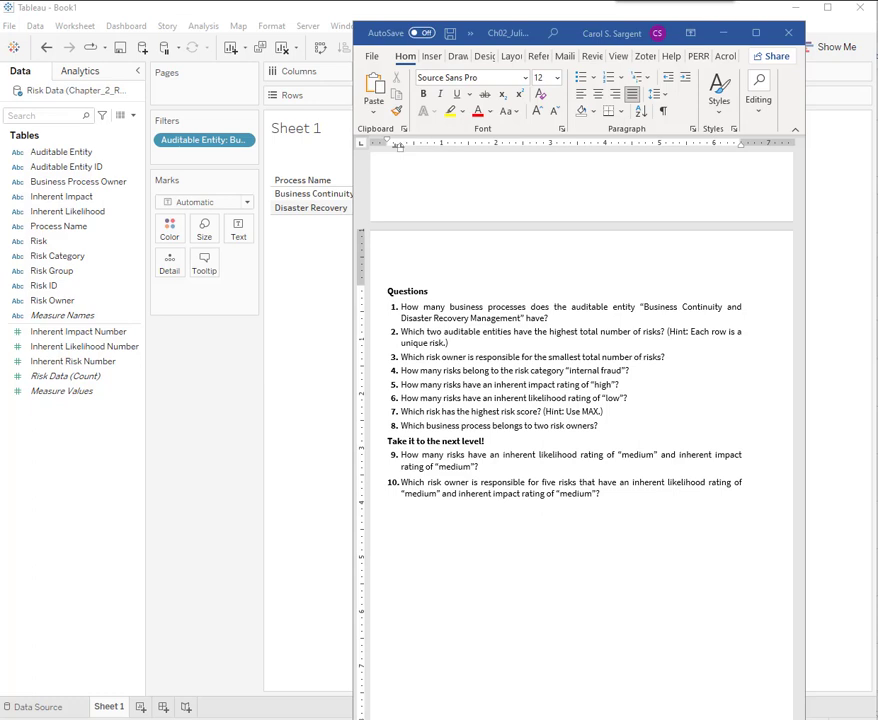
{"action": "left_click_drag", "start_coordinate": [400, 97], "coordinate": [60, 280]}
{"action": "left_click_drag", "start_coordinate": [194, 153], "coordinate": [41, 226]}
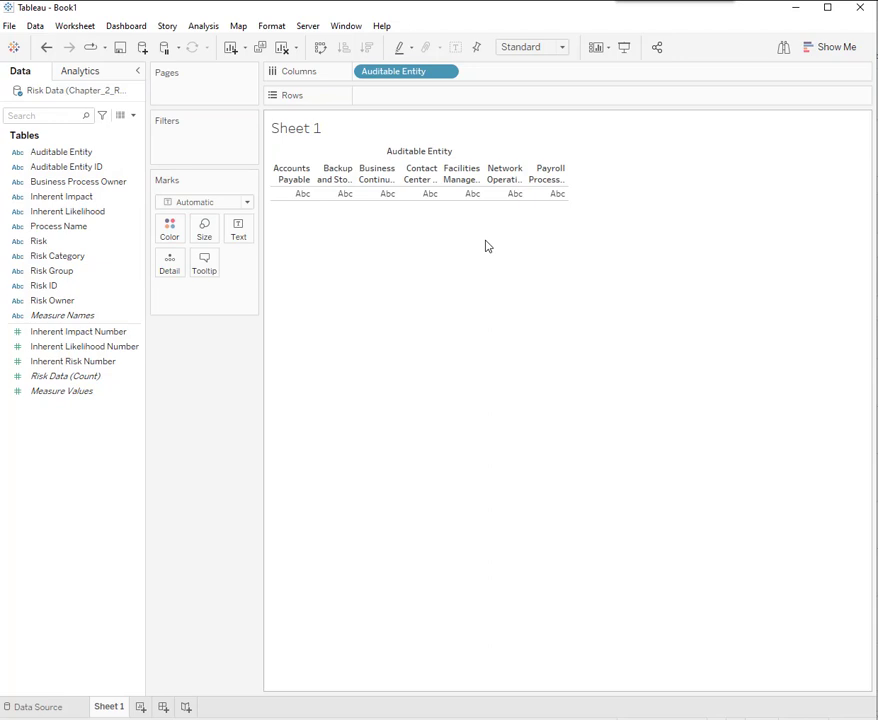
- Show risk count per entity as a descending text table, with Payroll Processing and Accounts Payable at 18
{"action": "left_click_drag", "start_coordinate": [60, 378], "coordinate": [398, 97]}
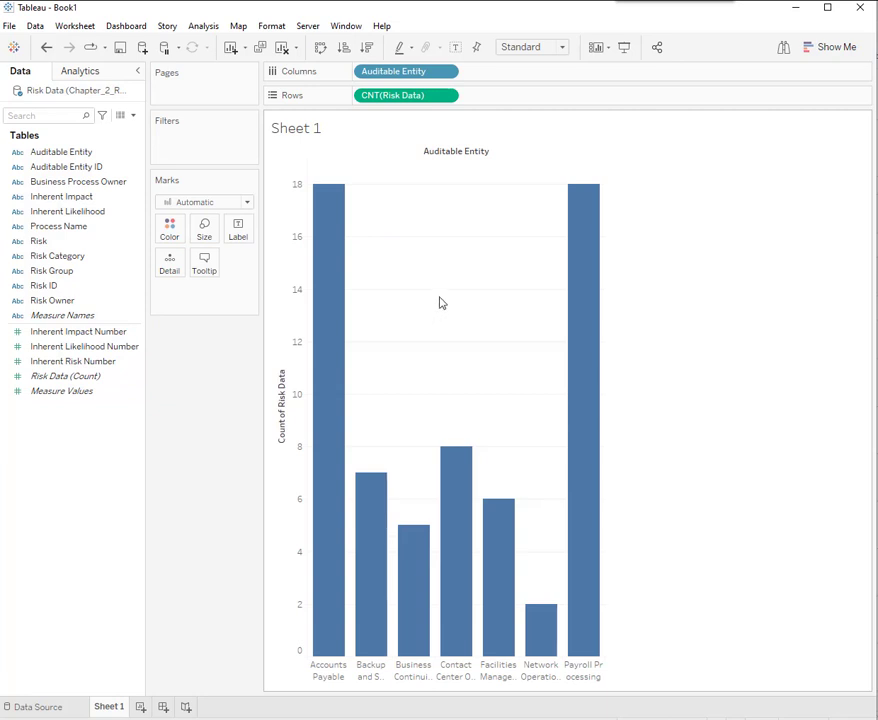
{"action": "left_click", "coordinate": [810, 50]}
{"action": "left_click", "coordinate": [757, 90]}
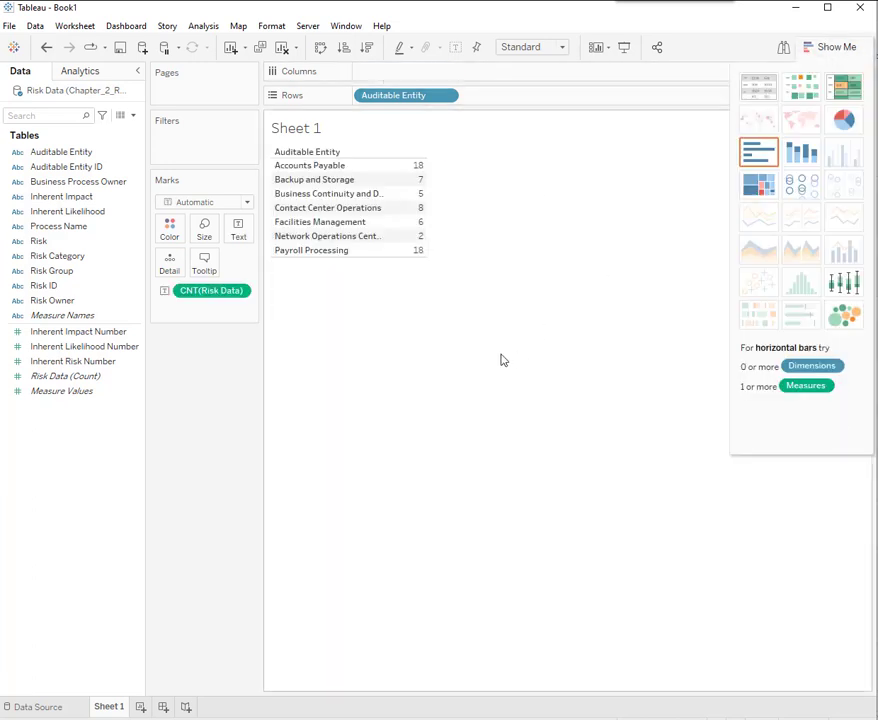
{"action": "left_click", "coordinate": [367, 49]}
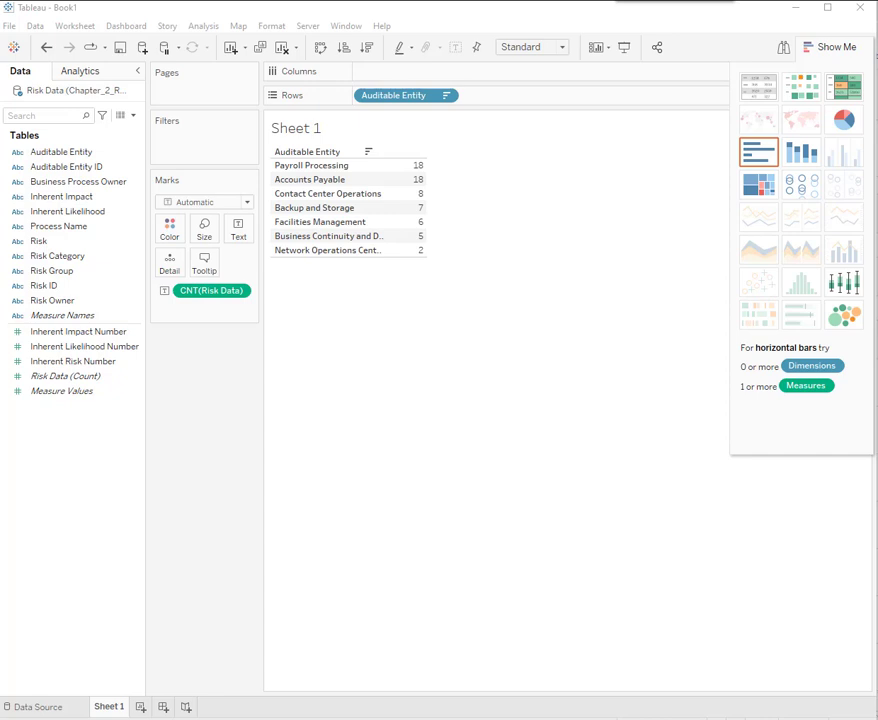
{"action": "key", "text": "alt+Tab"}
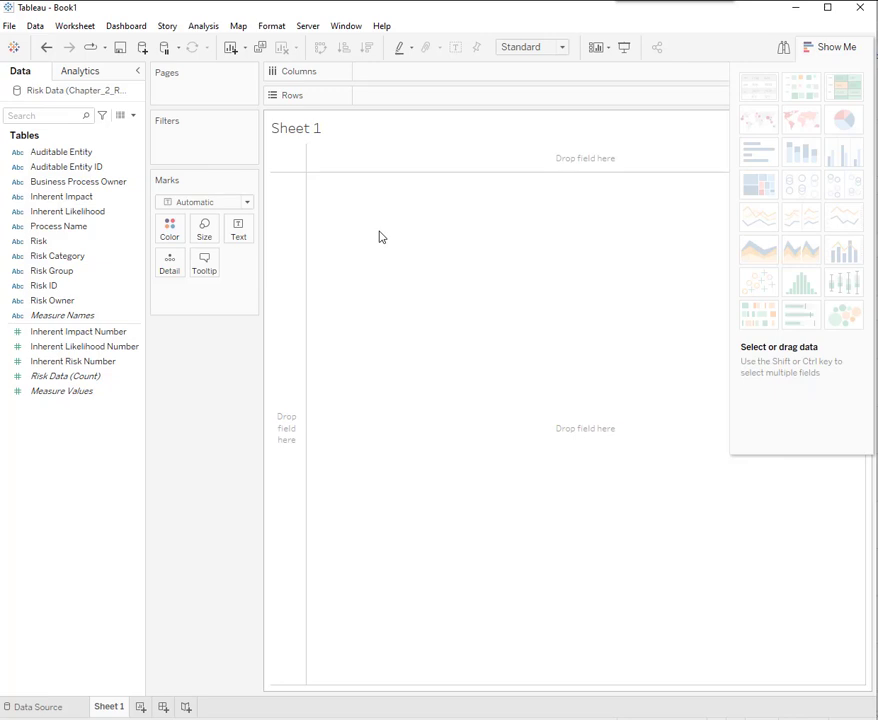
- Tabulate risk counts by Risk Owner as a text table sorted ascending
{"action": "left_click_drag", "start_coordinate": [53, 310], "coordinate": [412, 76]}
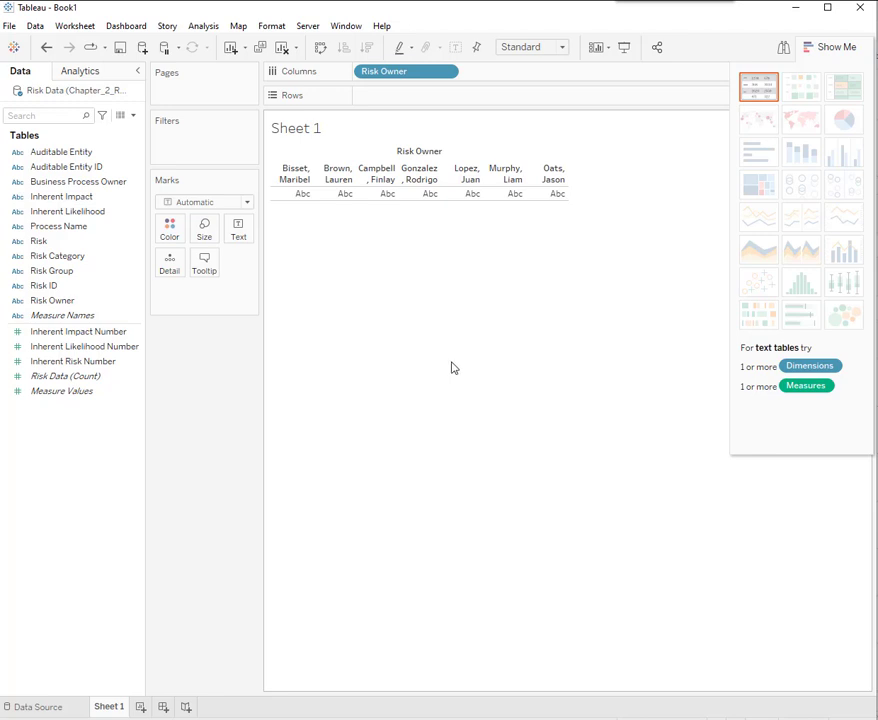
{"action": "left_click_drag", "start_coordinate": [70, 377], "coordinate": [404, 97]}
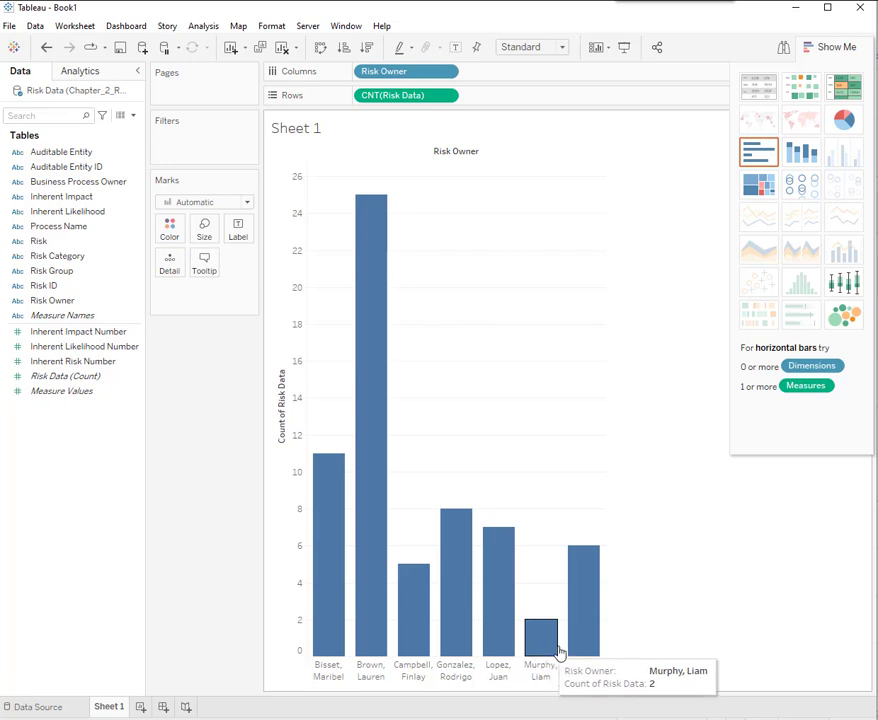
{"action": "mouse_move", "coordinate": [538, 652]}
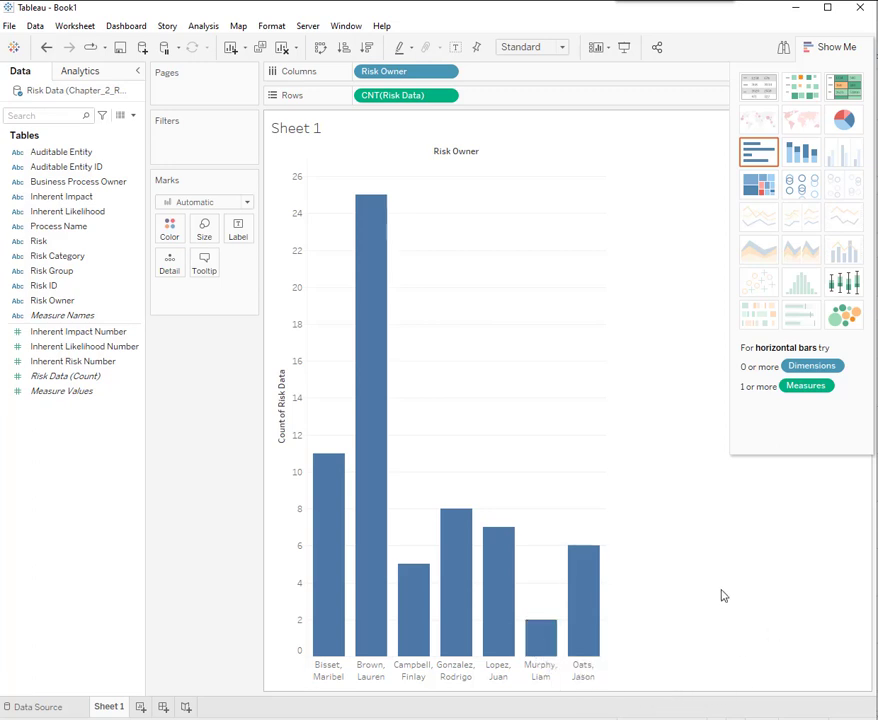
{"action": "left_click", "coordinate": [759, 92]}
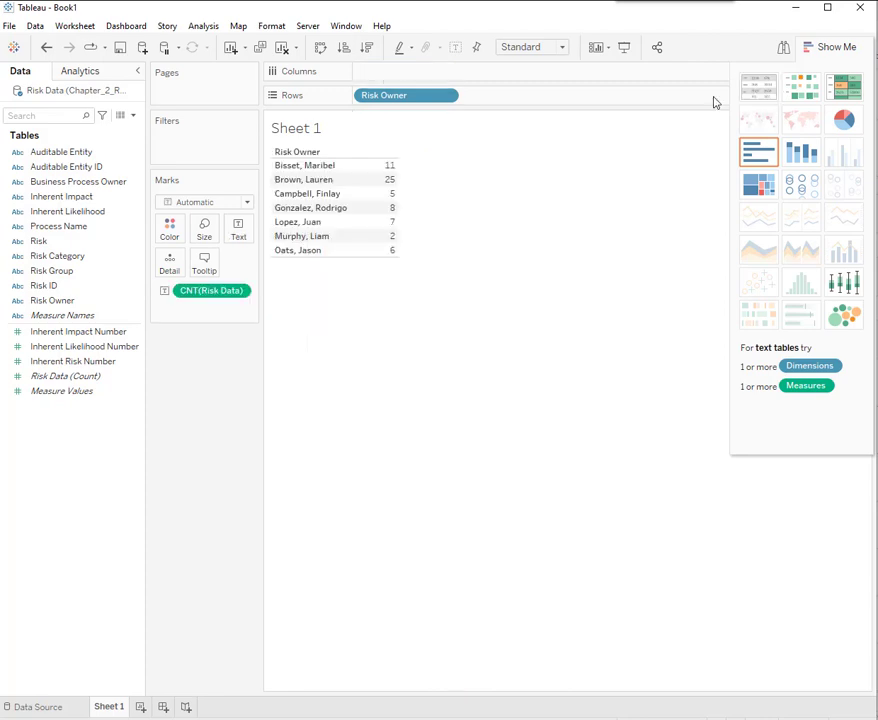
{"action": "left_click", "coordinate": [370, 52]}
- Compare with the Word questions, then take Risk Owner off Rows, leaving the total count of 64
{"action": "left_click_drag", "start_coordinate": [877, 230], "coordinate": [453, 142]}
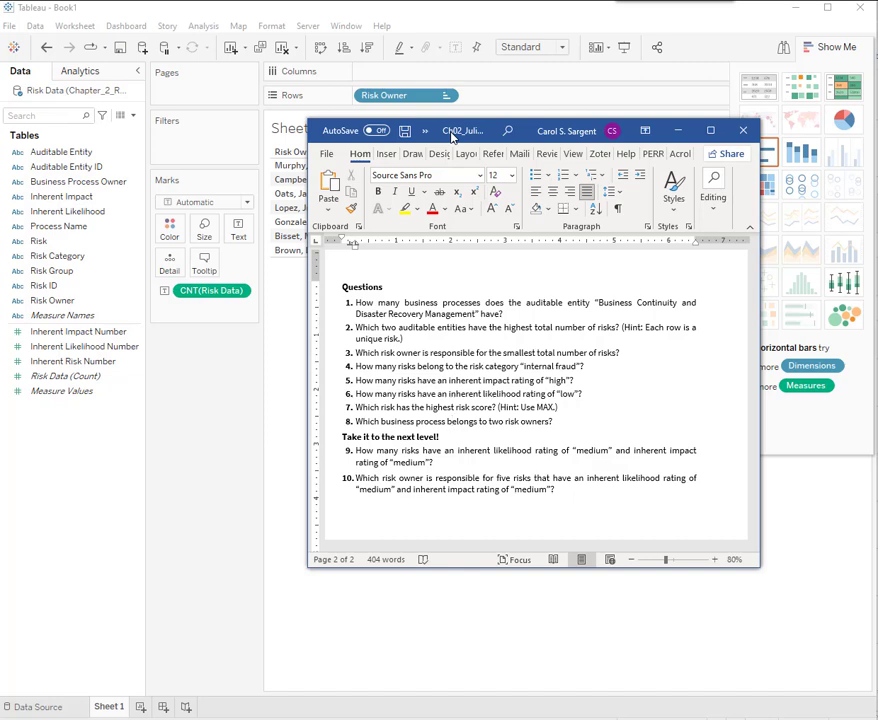
{"action": "left_click_drag", "start_coordinate": [450, 138], "coordinate": [554, 138]}
{"action": "key", "text": "alt+Tab"}
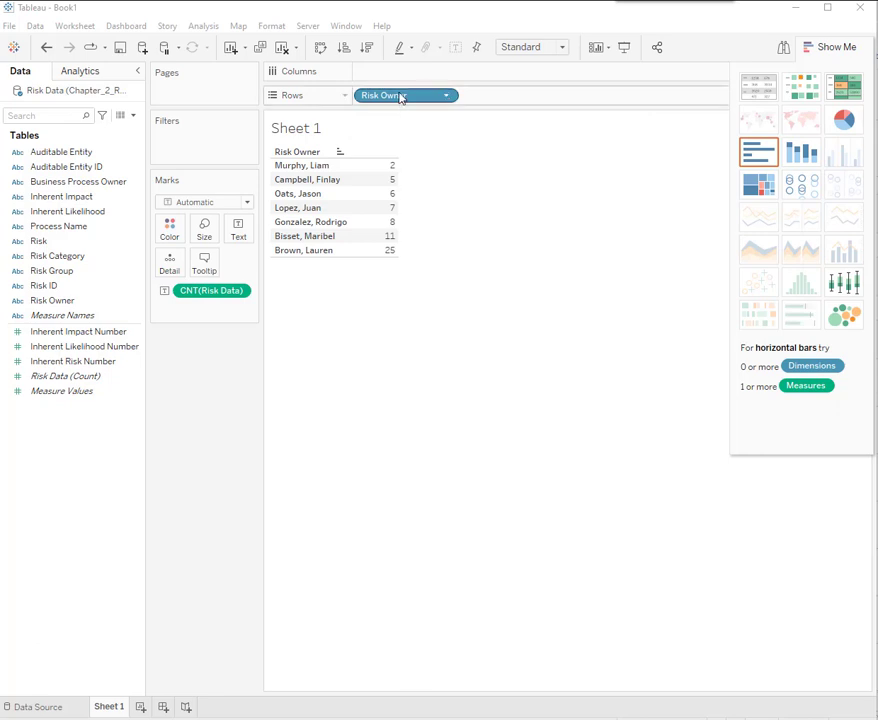
{"action": "left_click_drag", "start_coordinate": [401, 96], "coordinate": [84, 457]}
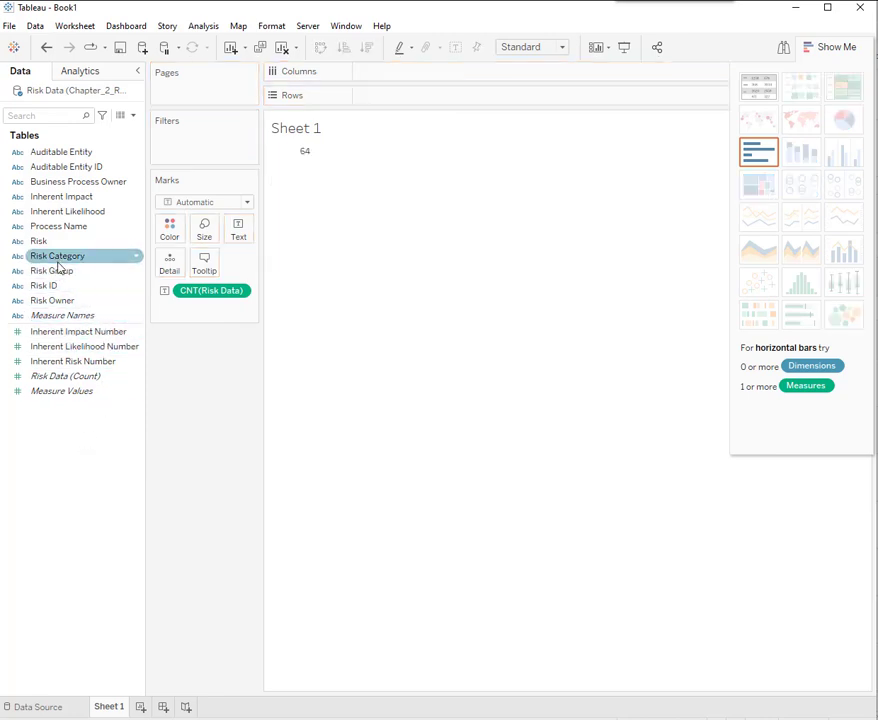
- Put Risk Category on Rows and read Internal Fraud's count of 14
{"action": "left_click_drag", "start_coordinate": [66, 259], "coordinate": [406, 106]}
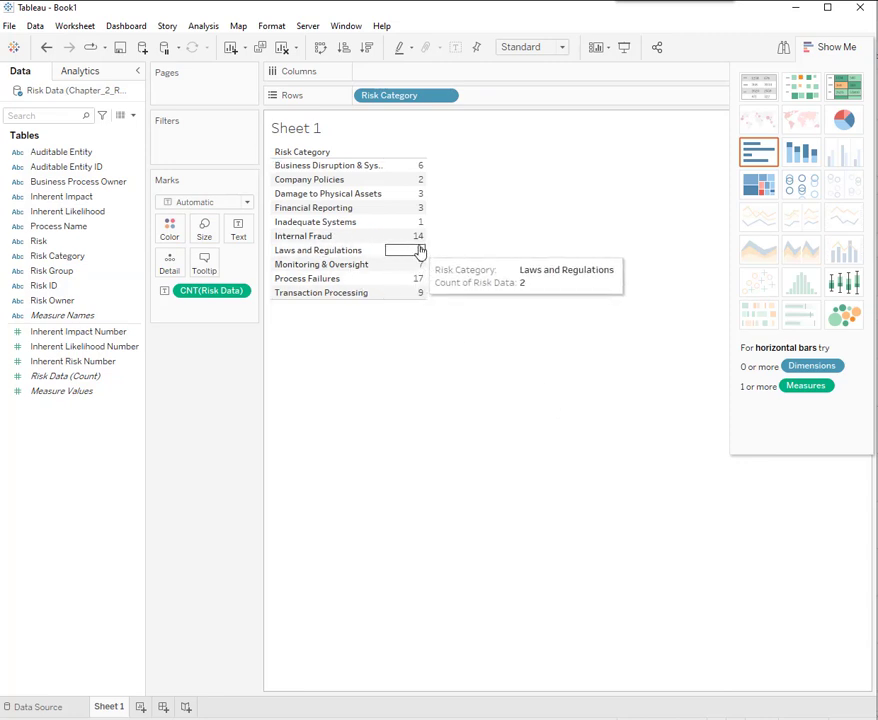
{"action": "mouse_move", "coordinate": [413, 243]}
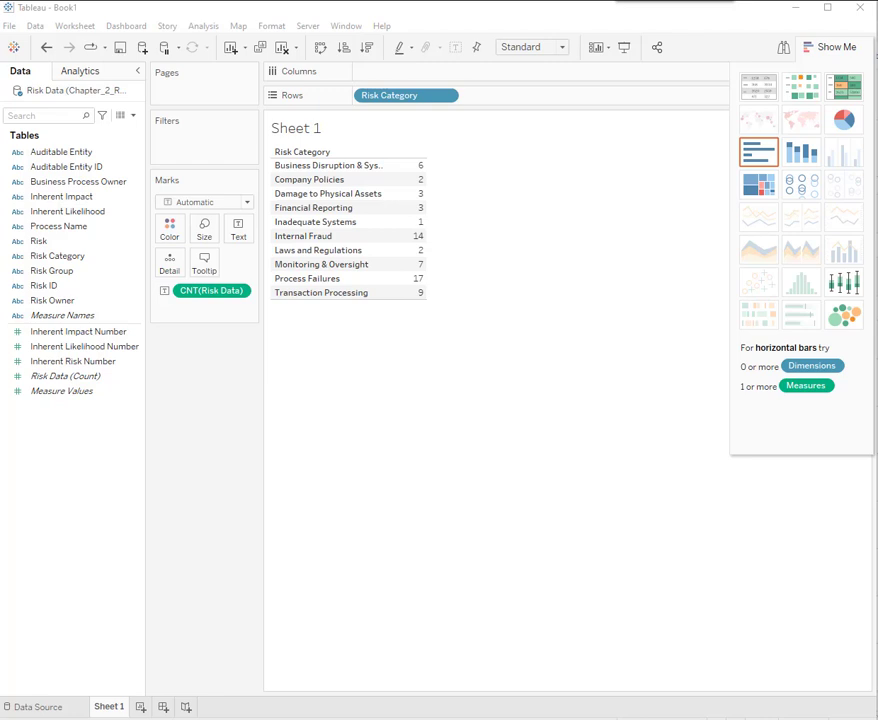
{"action": "key", "text": "alt+Tab"}
- Undo Risk Category, add Inherent Impact to Rows and sort descending, showing 7 High-impact risks
{"action": "left_click_drag", "start_coordinate": [530, 127], "coordinate": [877, 126]}
{"action": "key", "text": "ctrl+z"}
{"action": "left_click", "coordinate": [84, 200]}
{"action": "left_click_drag", "start_coordinate": [76, 202], "coordinate": [404, 102]}
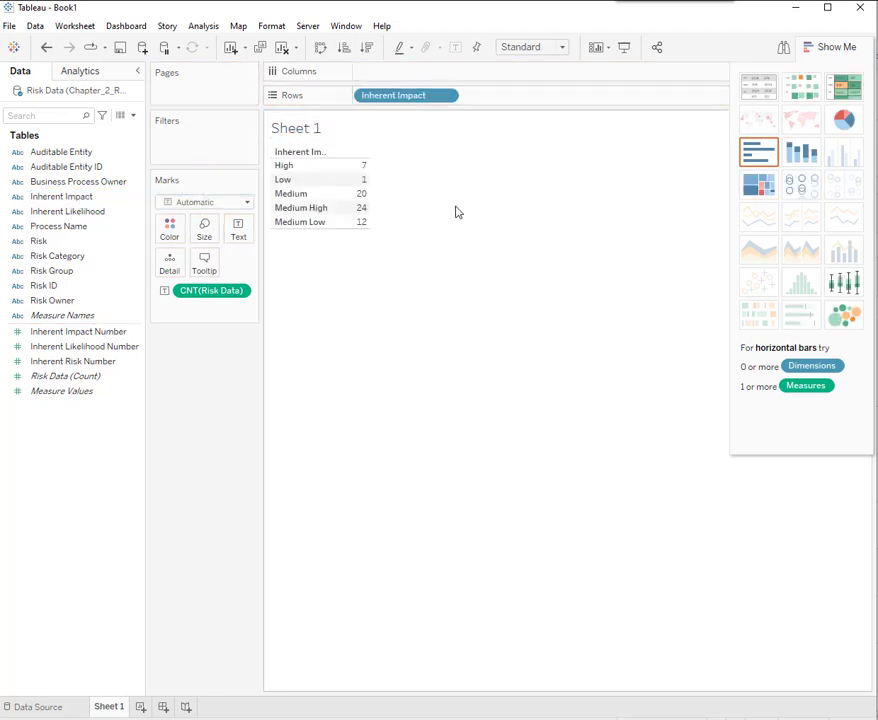
{"action": "left_click", "coordinate": [368, 48]}
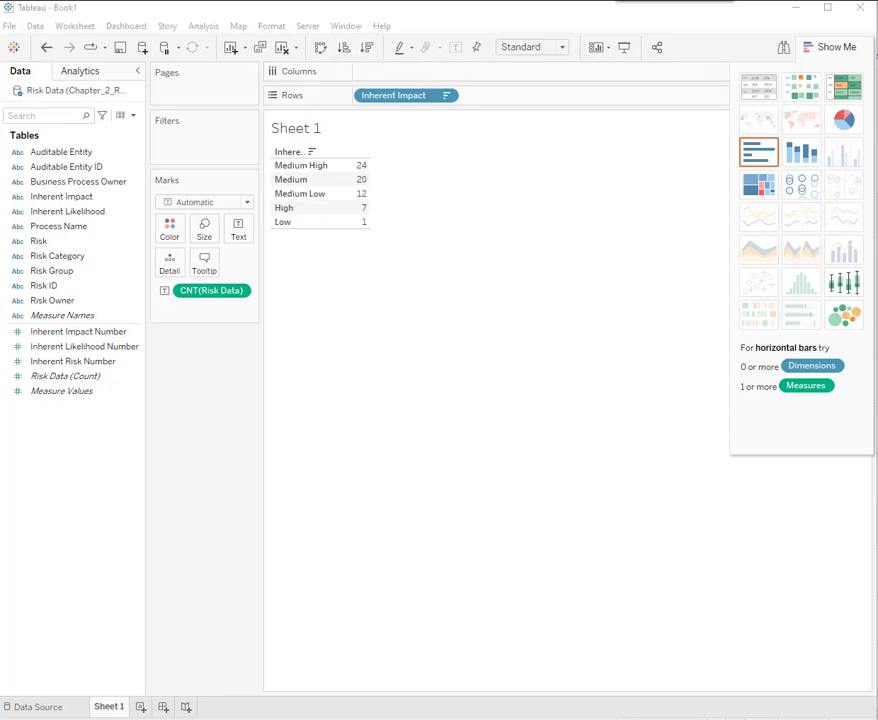
{"action": "mouse_move", "coordinate": [367, 221]}
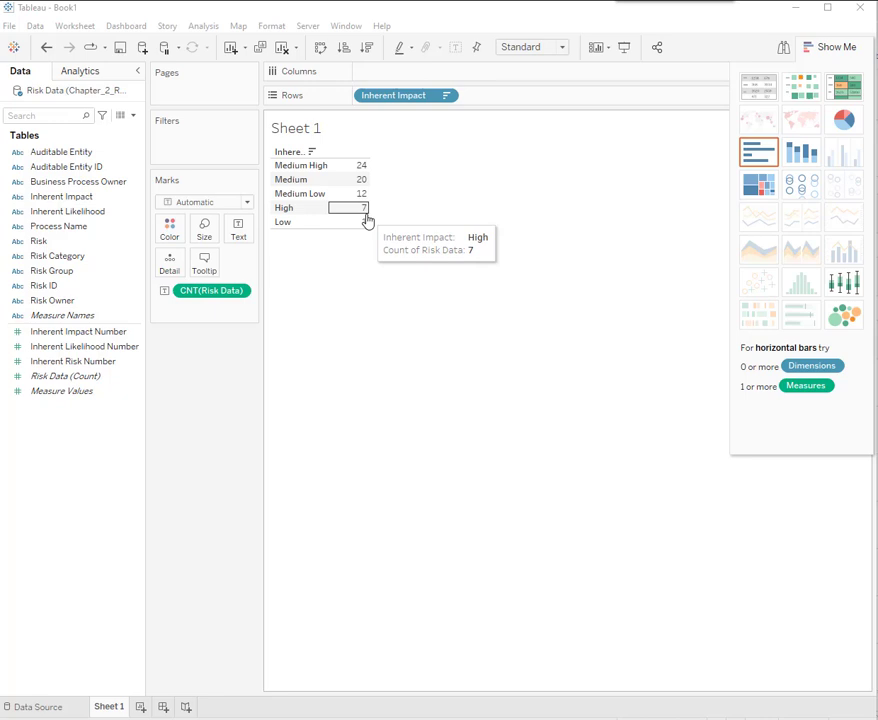
{"action": "key", "text": "alt+Tab"}
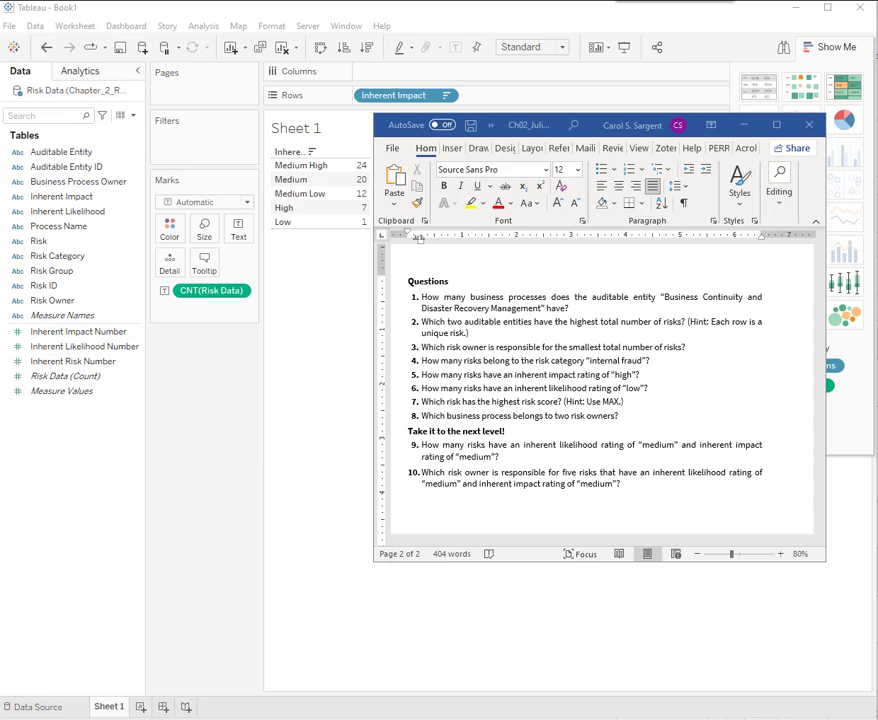
{"action": "key", "text": "alt+Tab"}
- Swap Inherent Impact for Inherent Likelihood on Rows, showing 4 Low-likelihood risks
{"action": "left_click_drag", "start_coordinate": [404, 95], "coordinate": [78, 468]}
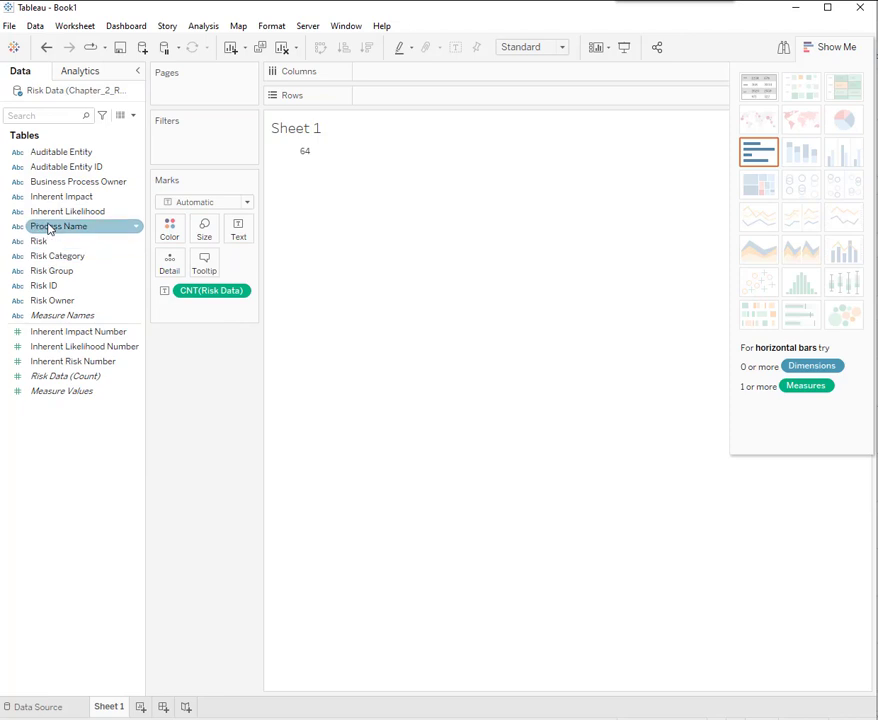
{"action": "left_click_drag", "start_coordinate": [58, 211], "coordinate": [414, 102]}
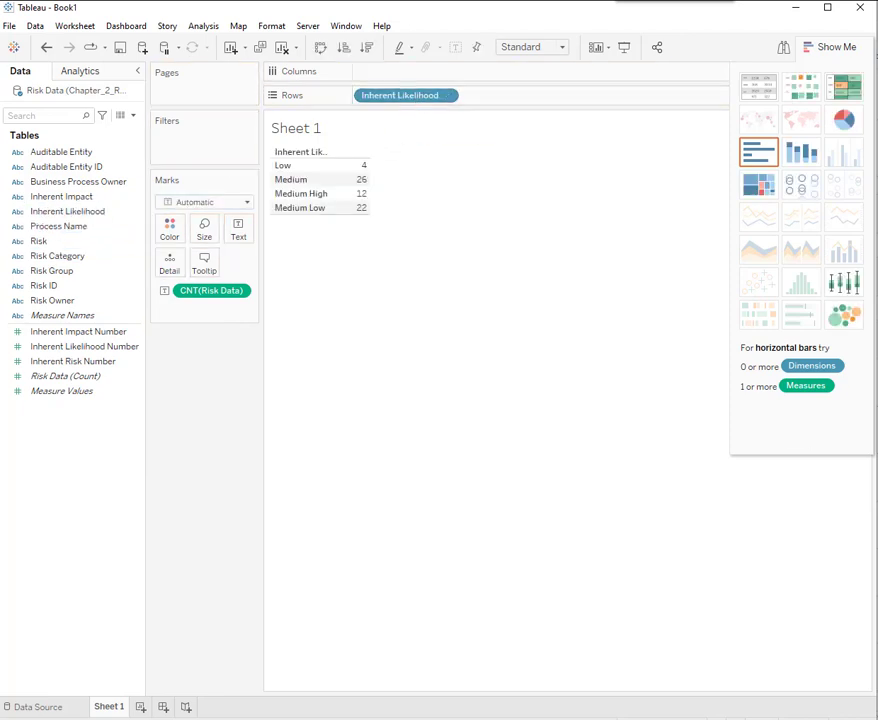
{"action": "mouse_move", "coordinate": [365, 170]}
{"action": "key", "text": "alt+Tab"}
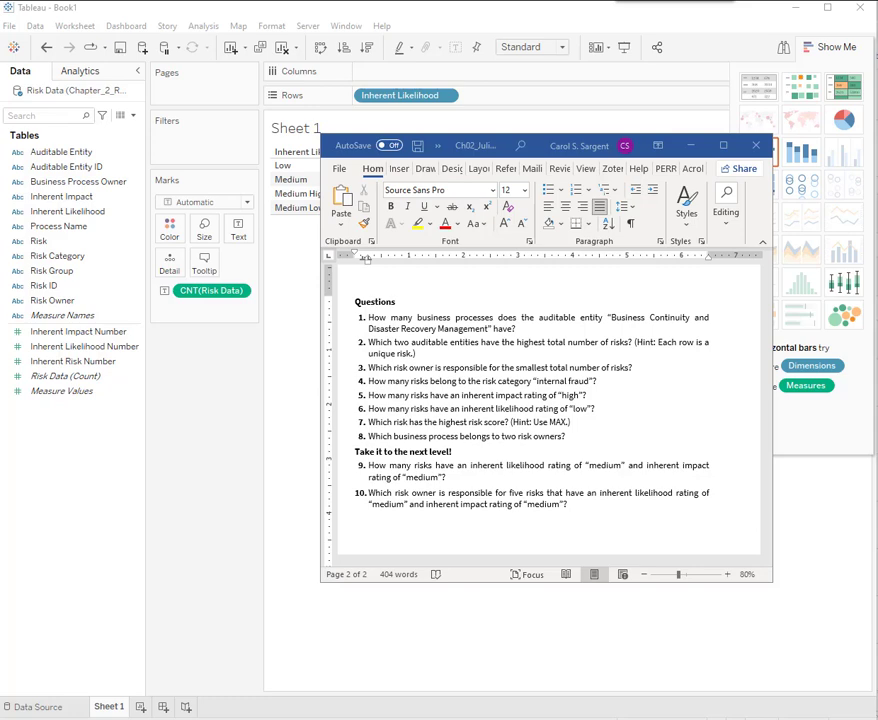
- Chart the summed Inherent Risk Number for each Risk as bars
{"action": "left_click_drag", "start_coordinate": [38, 241], "coordinate": [372, 107]}
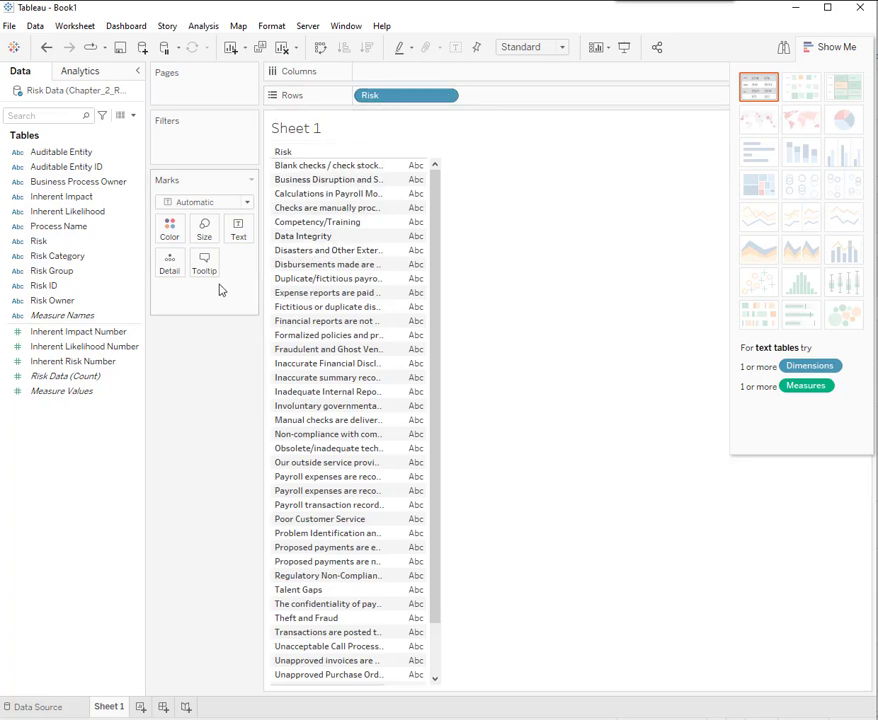
{"action": "left_click", "coordinate": [72, 363]}
{"action": "left_click_drag", "start_coordinate": [72, 370], "coordinate": [423, 199]}
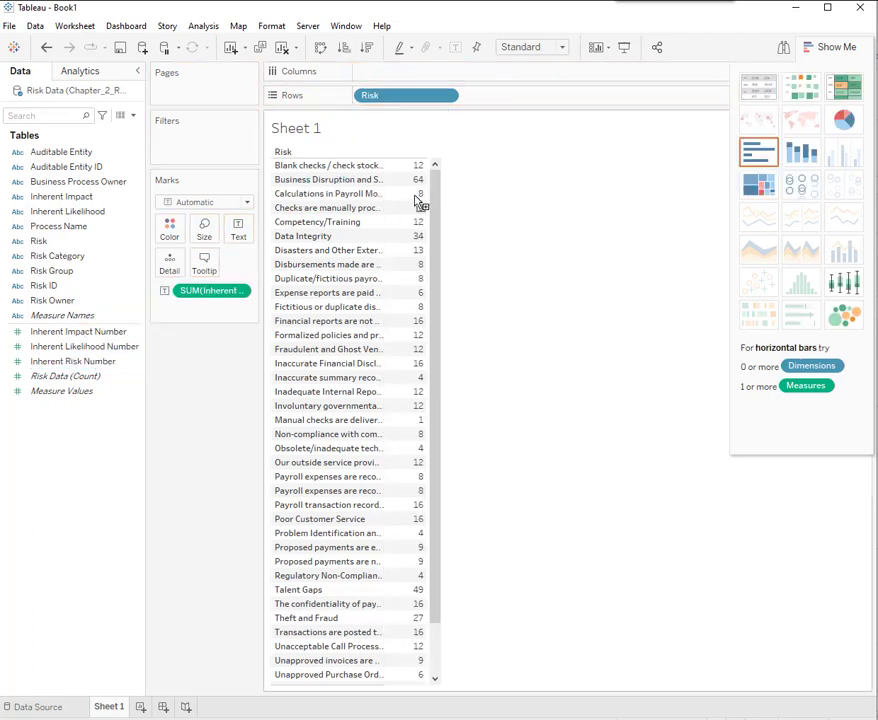
- Aggregate Inherent Risk Number by Maximum and sort risks descending, led by Unauthorized/Inappropriate Access at 20
{"action": "left_click", "coordinate": [240, 292]}
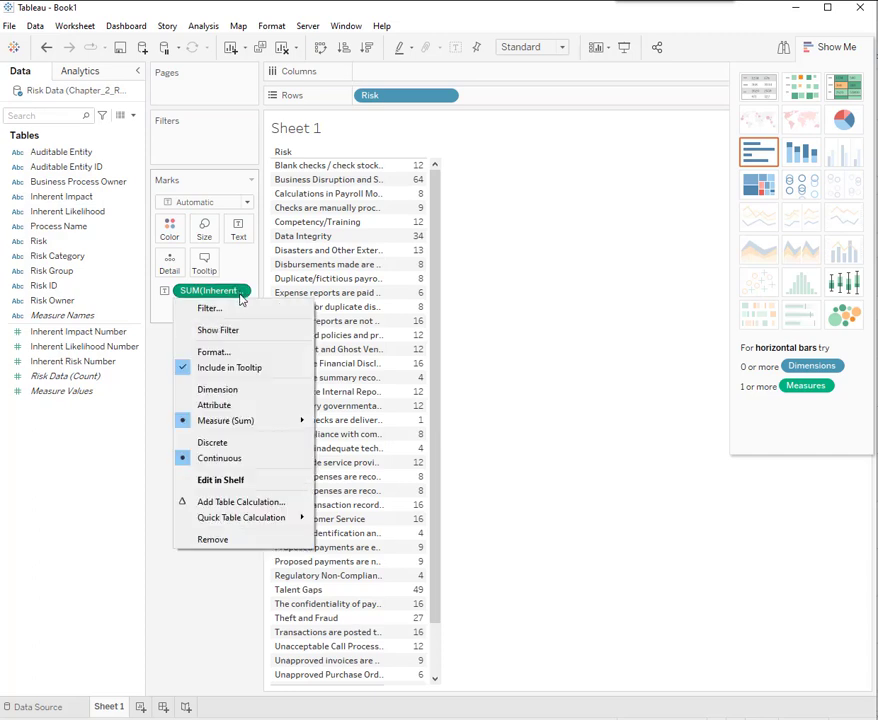
{"action": "mouse_move", "coordinate": [266, 423]}
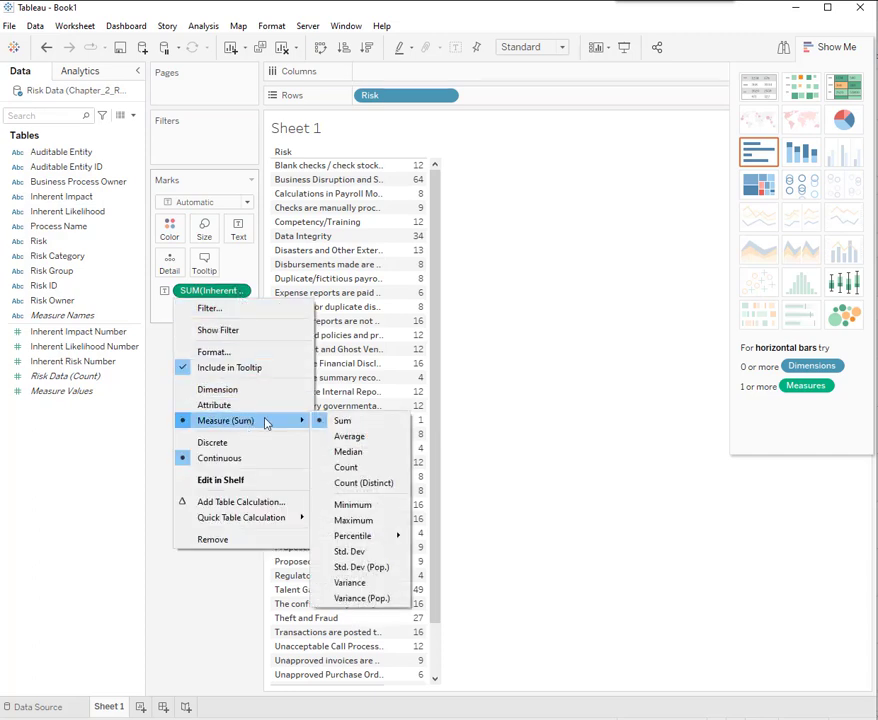
{"action": "left_click", "coordinate": [353, 520]}
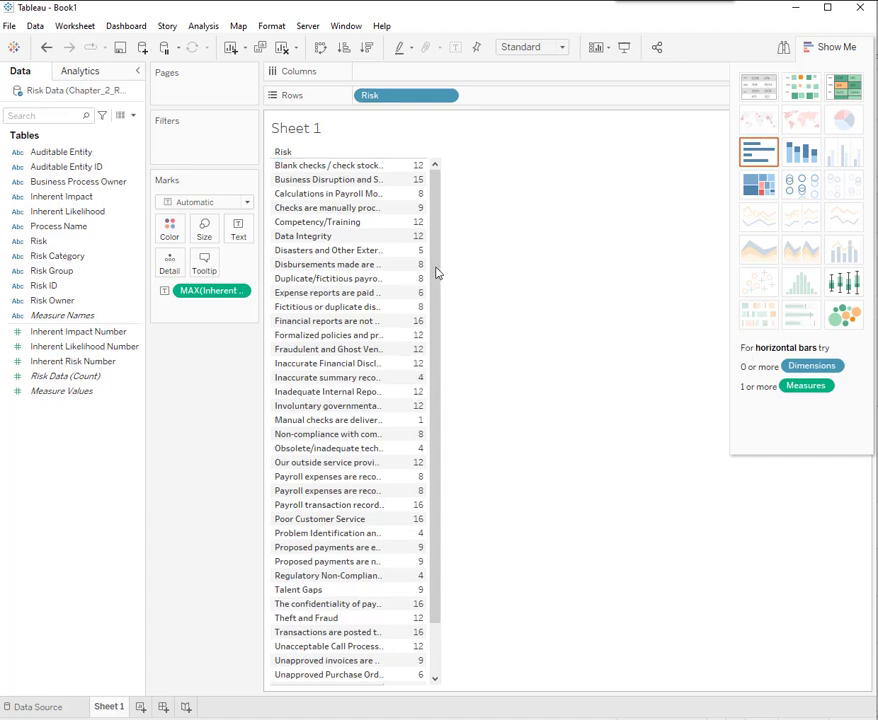
{"action": "left_click", "coordinate": [367, 50]}
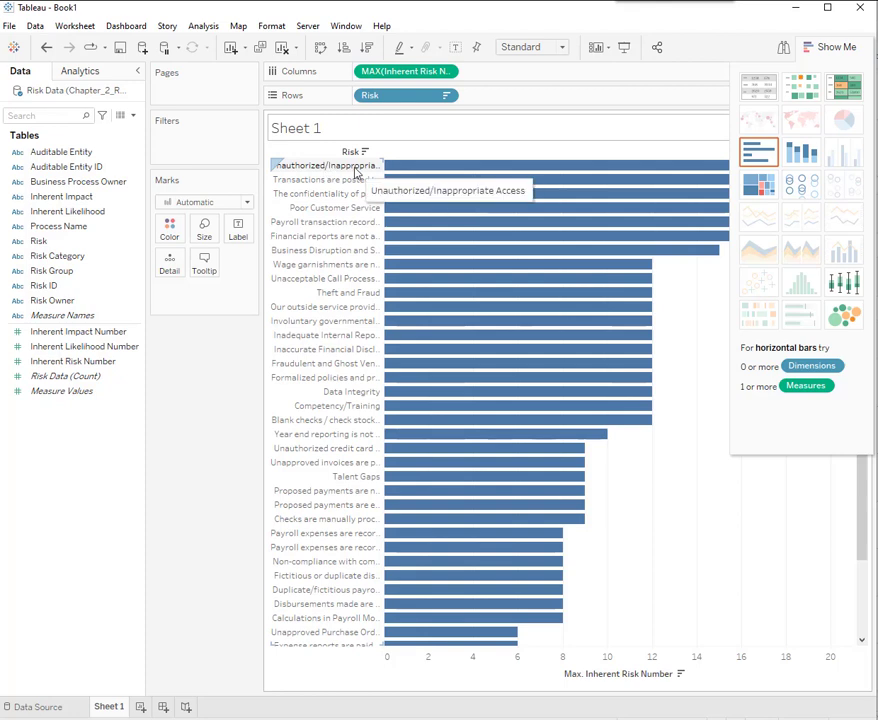
{"action": "key", "text": "alt+Tab"}
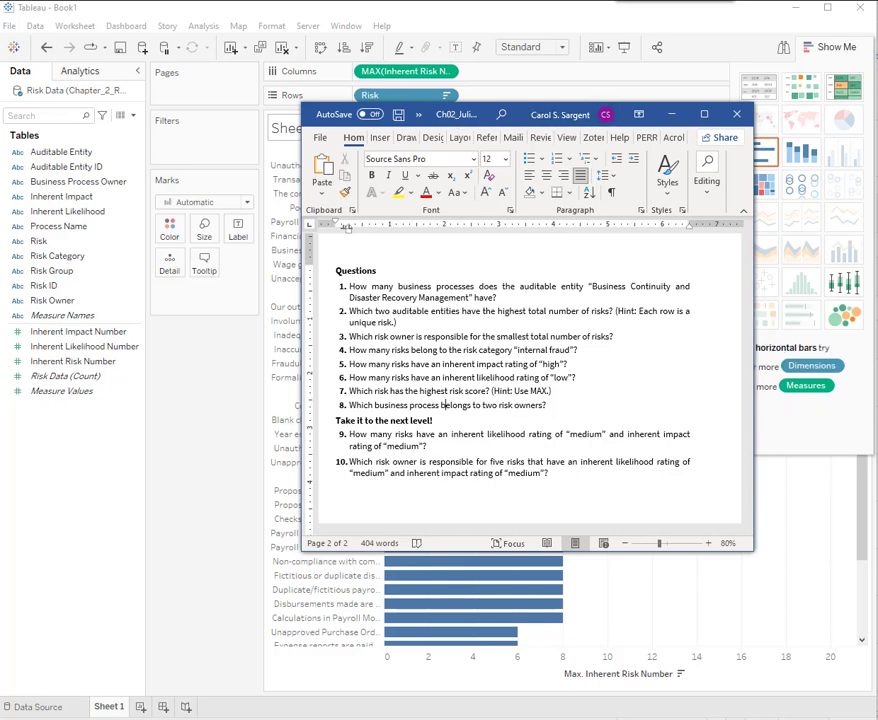
{"action": "key", "text": "alt+Tab"}
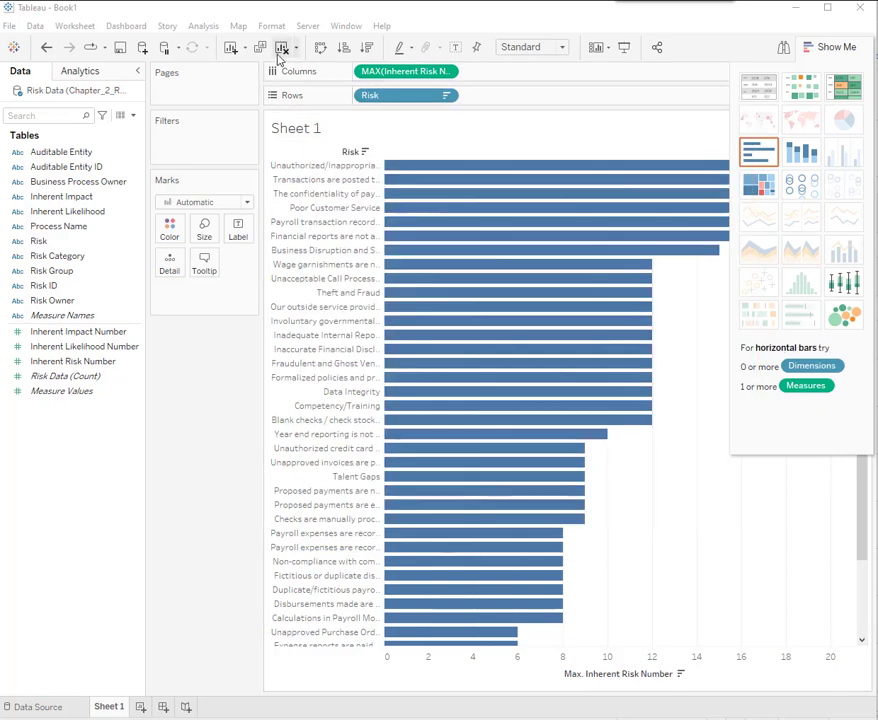
- Clear the sheet and cross-tabulate Process Name rows against Risk Owner columns
{"action": "left_click", "coordinate": [282, 50]}
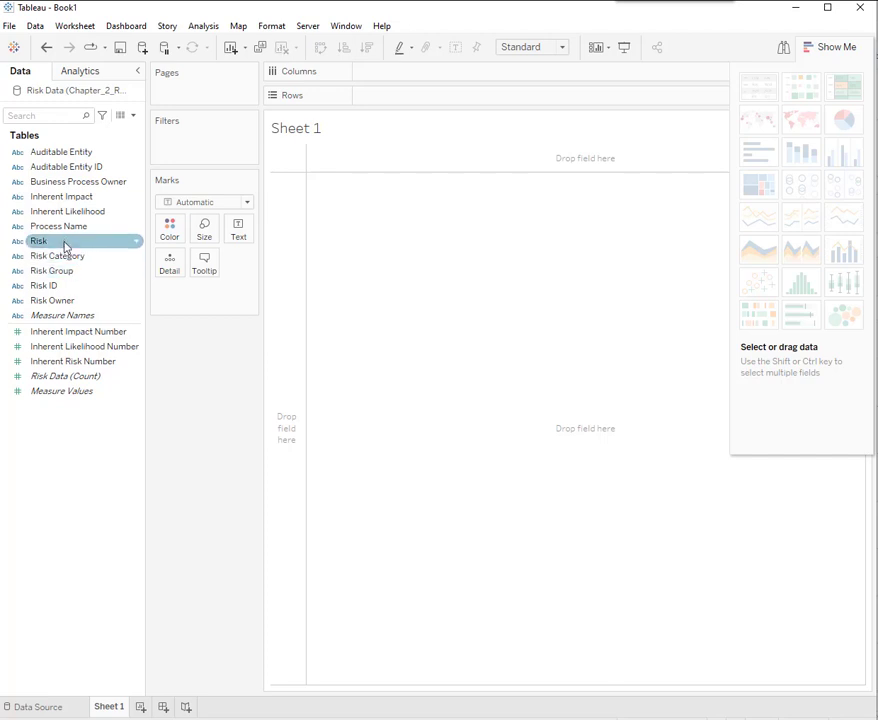
{"action": "left_click_drag", "start_coordinate": [65, 229], "coordinate": [396, 97]}
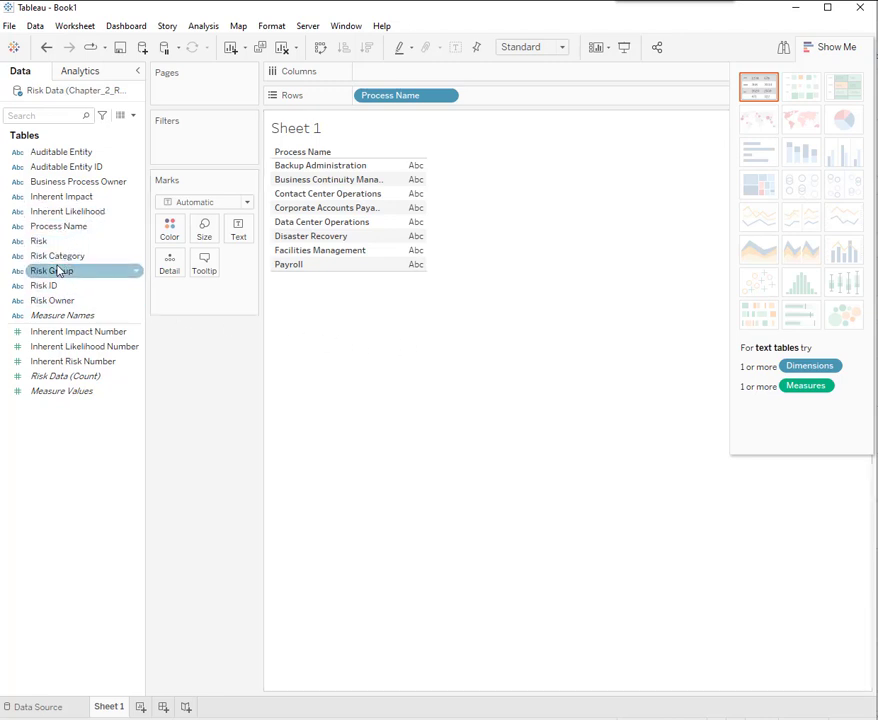
{"action": "left_click_drag", "start_coordinate": [58, 300], "coordinate": [384, 84]}
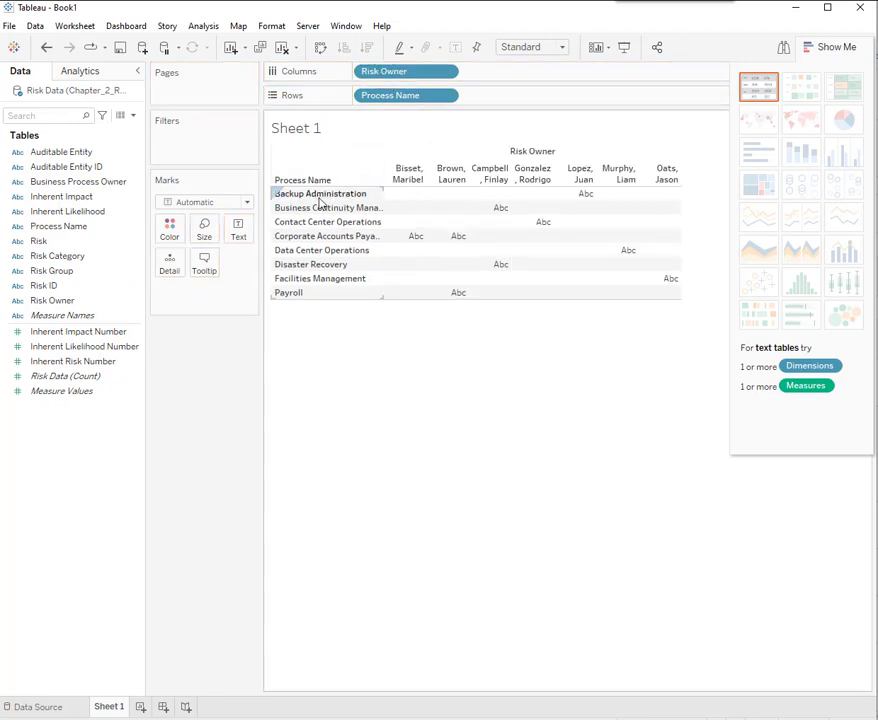
{"action": "mouse_move", "coordinate": [583, 200]}
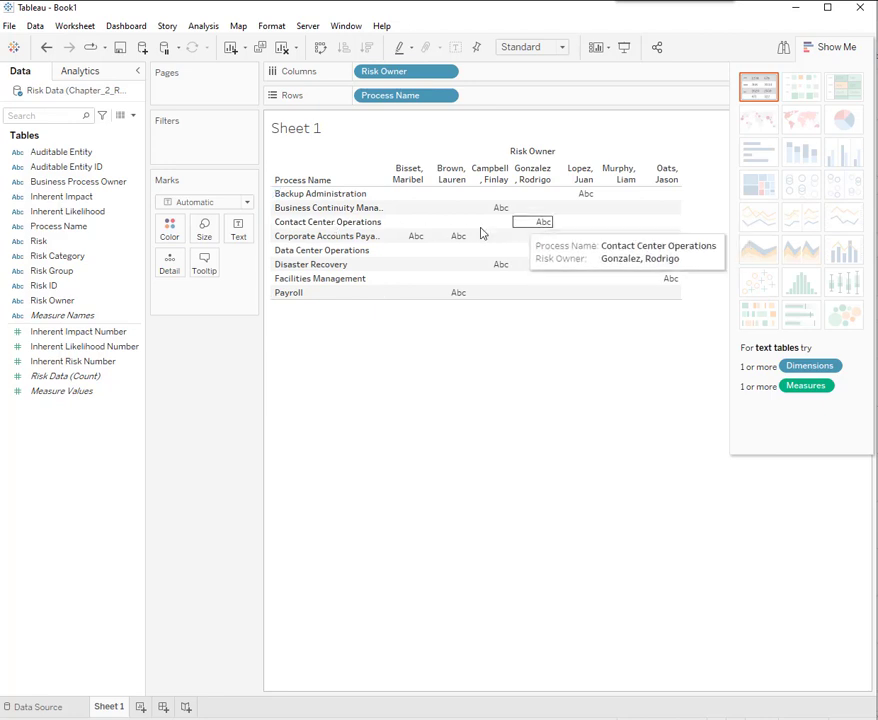
{"action": "mouse_move", "coordinate": [440, 245]}
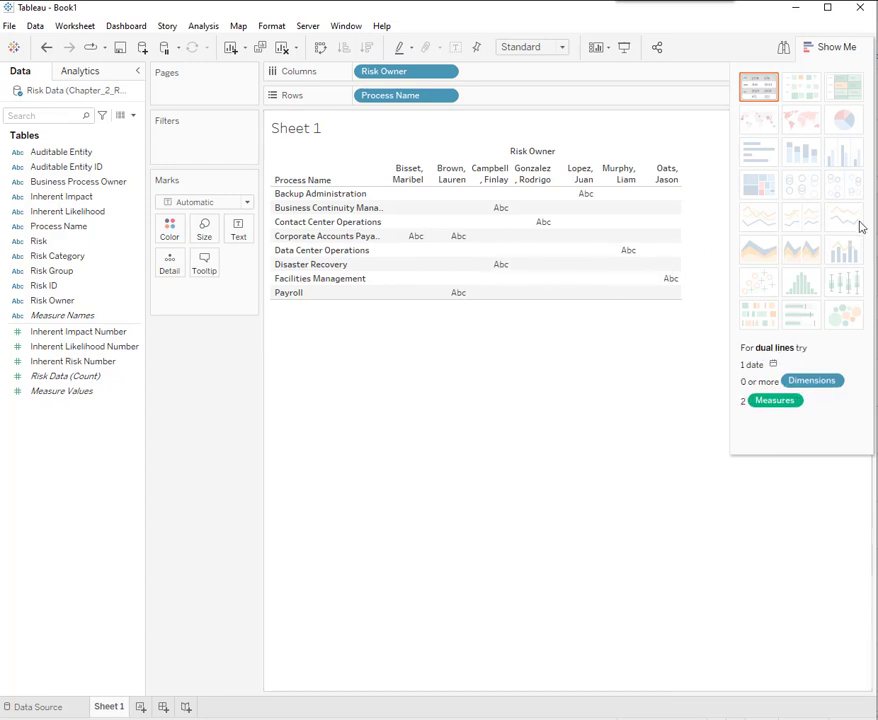
{"action": "key", "text": "alt+Tab"}
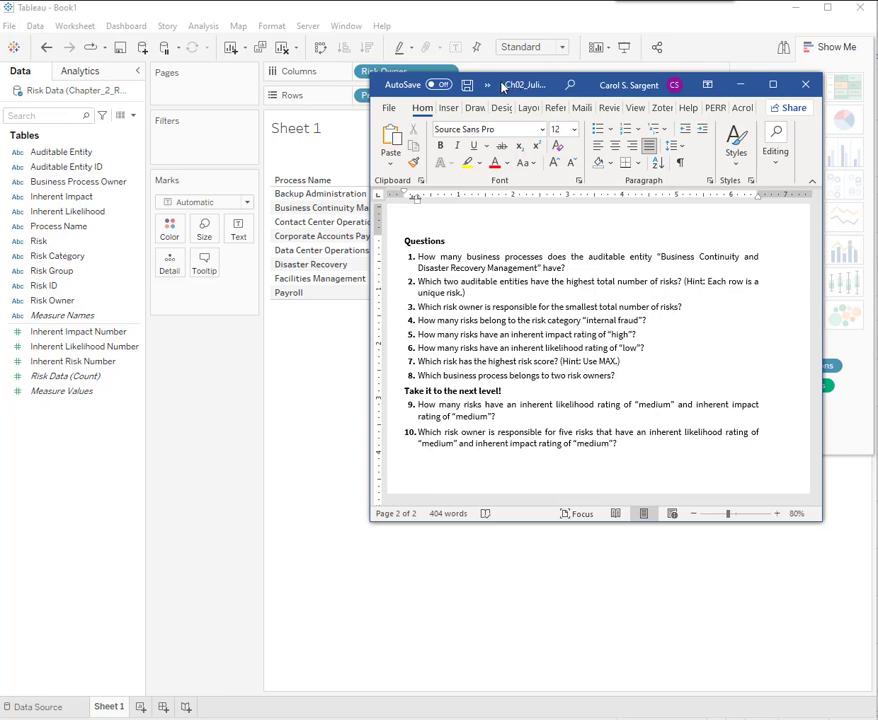
{"action": "left_click", "coordinate": [365, 145]}
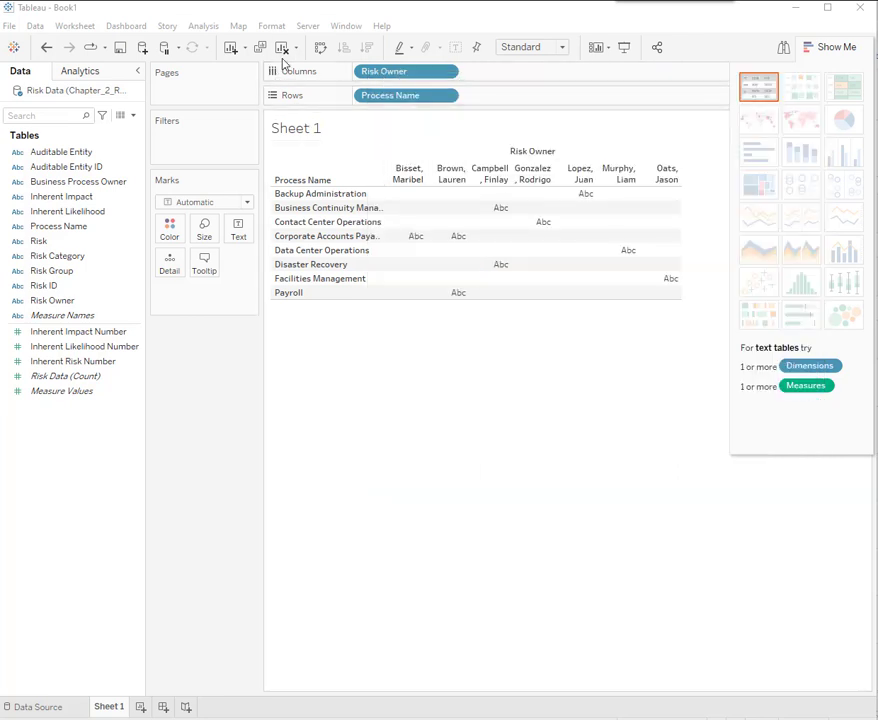
- Clear the sheet and filter Inherent Impact to Medium only
{"action": "left_click", "coordinate": [285, 52]}
{"action": "left_click", "coordinate": [34, 199]}
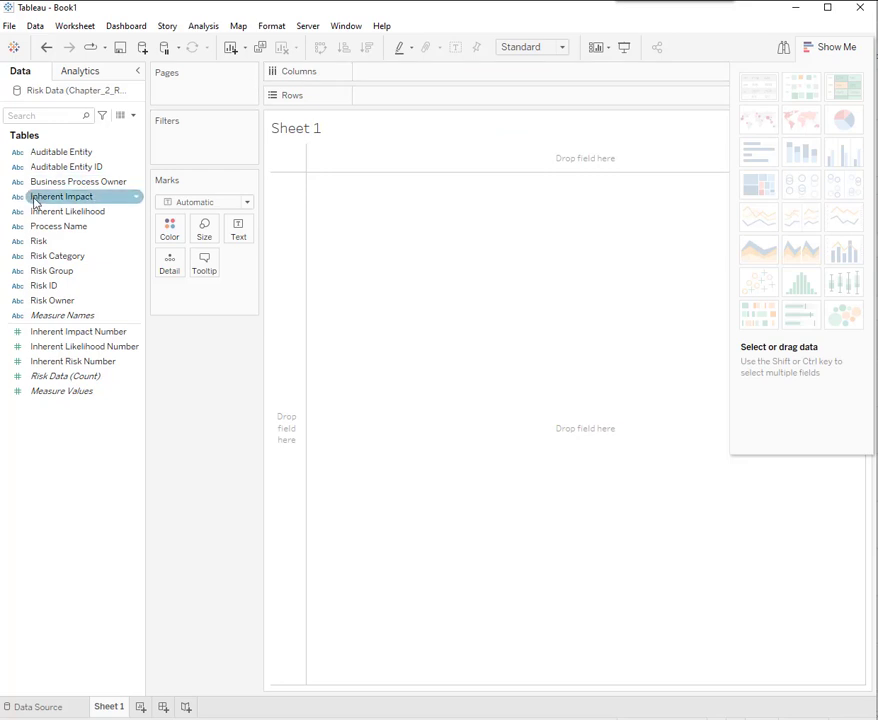
{"action": "left_click_drag", "start_coordinate": [34, 199], "coordinate": [178, 150]}
{"action": "left_click", "coordinate": [303, 293]}
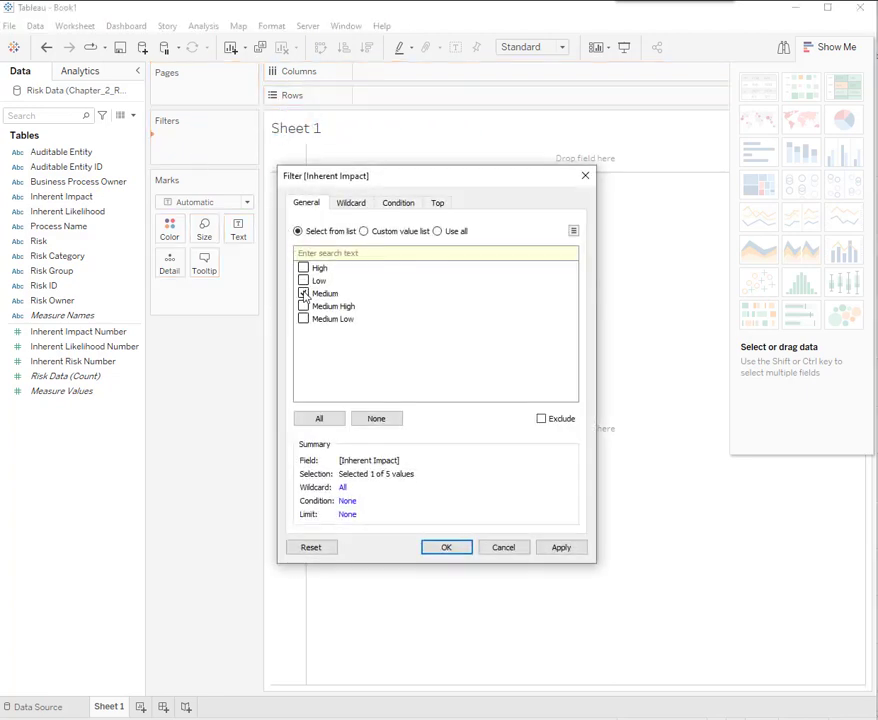
{"action": "left_click", "coordinate": [443, 548]}
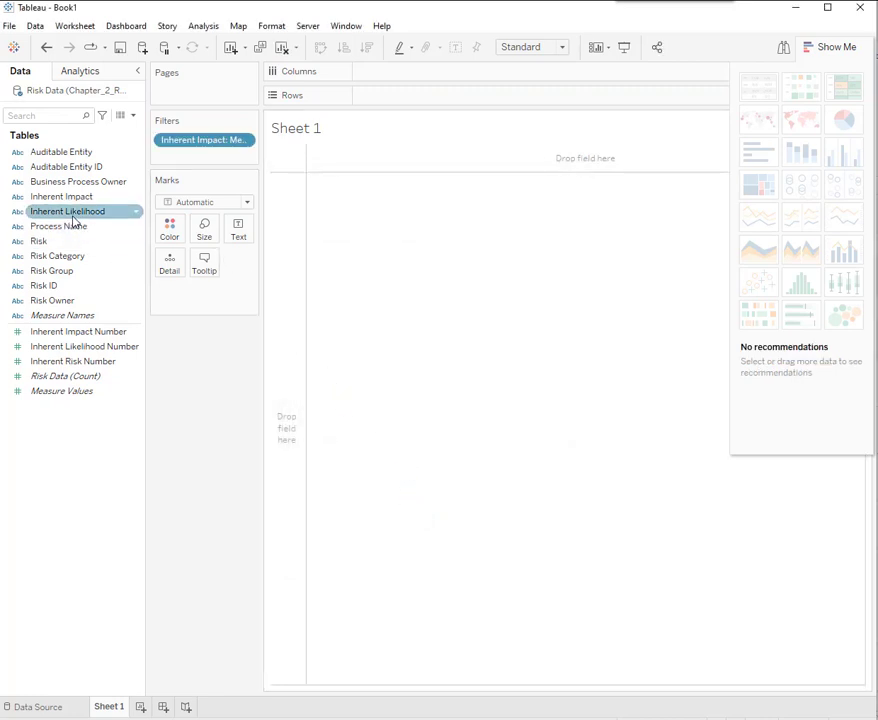
- Filter Inherent Likelihood to Medium and show the Risk Data count of 12
{"action": "left_click_drag", "start_coordinate": [73, 219], "coordinate": [208, 168]}
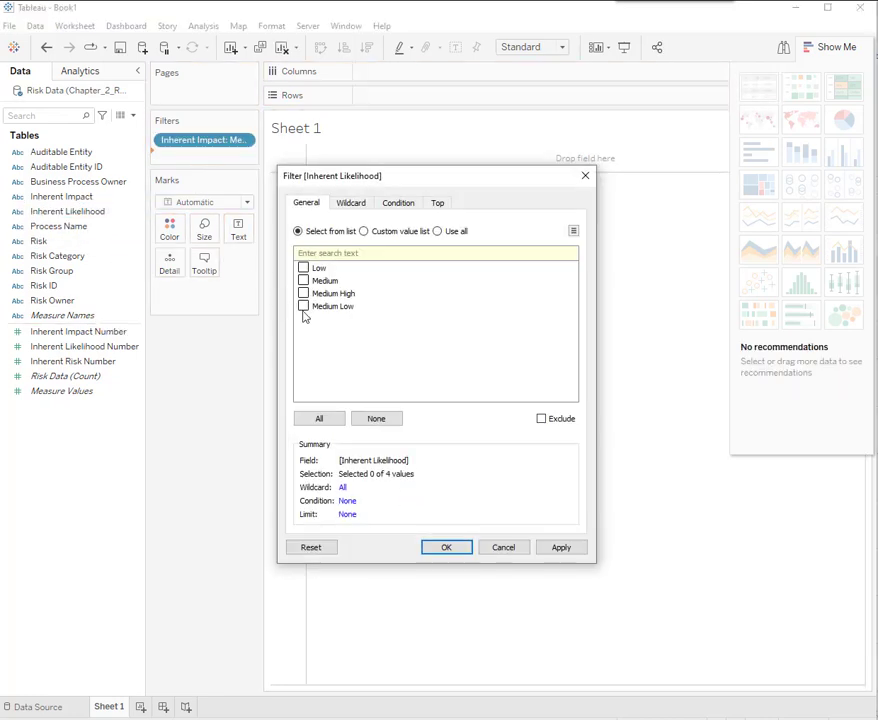
{"action": "left_click", "coordinate": [303, 281]}
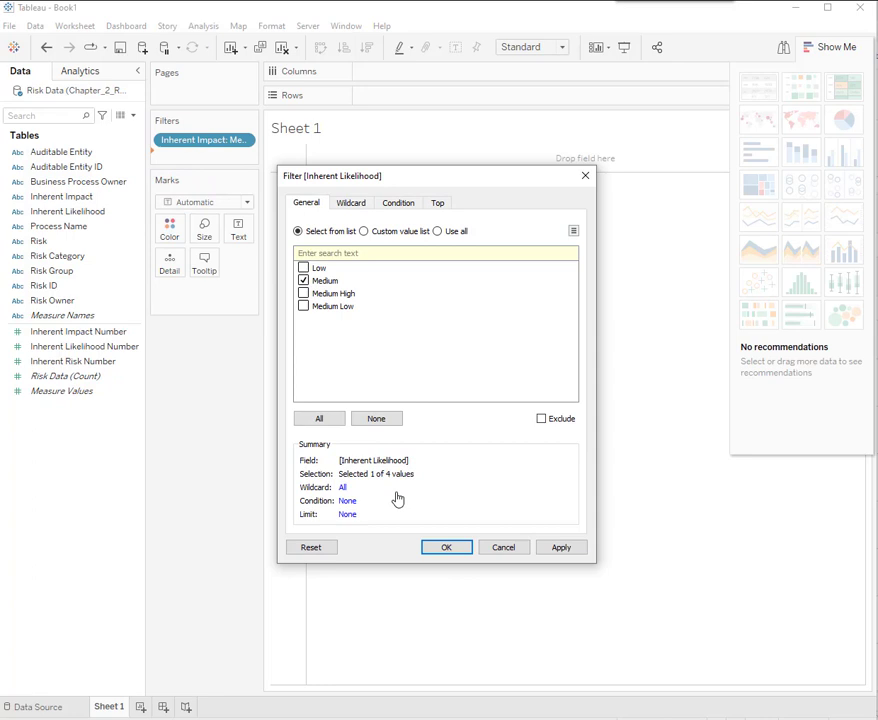
{"action": "left_click", "coordinate": [448, 553]}
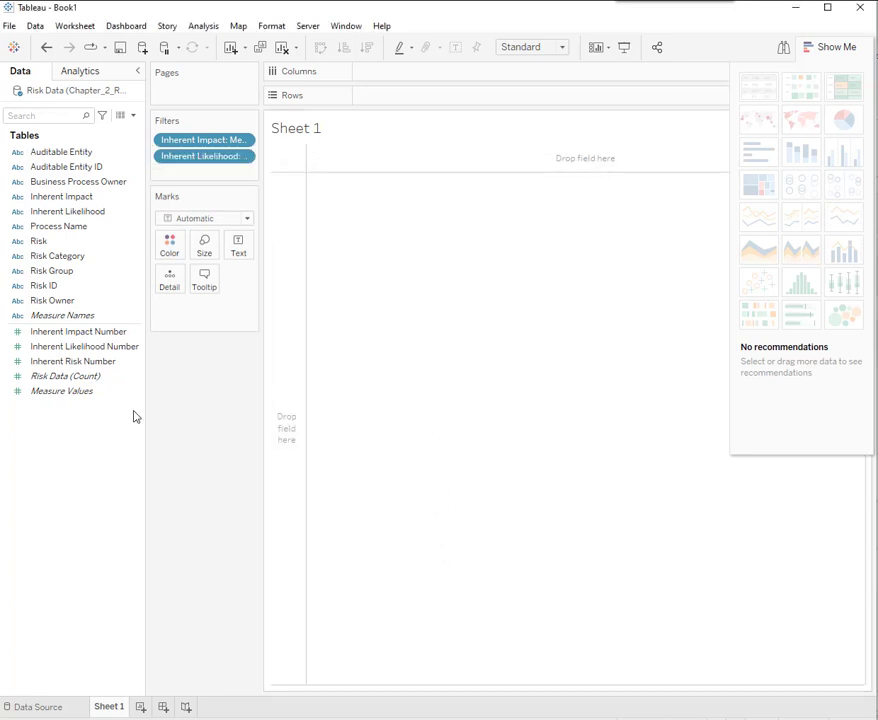
{"action": "left_click_drag", "start_coordinate": [72, 380], "coordinate": [429, 316]}
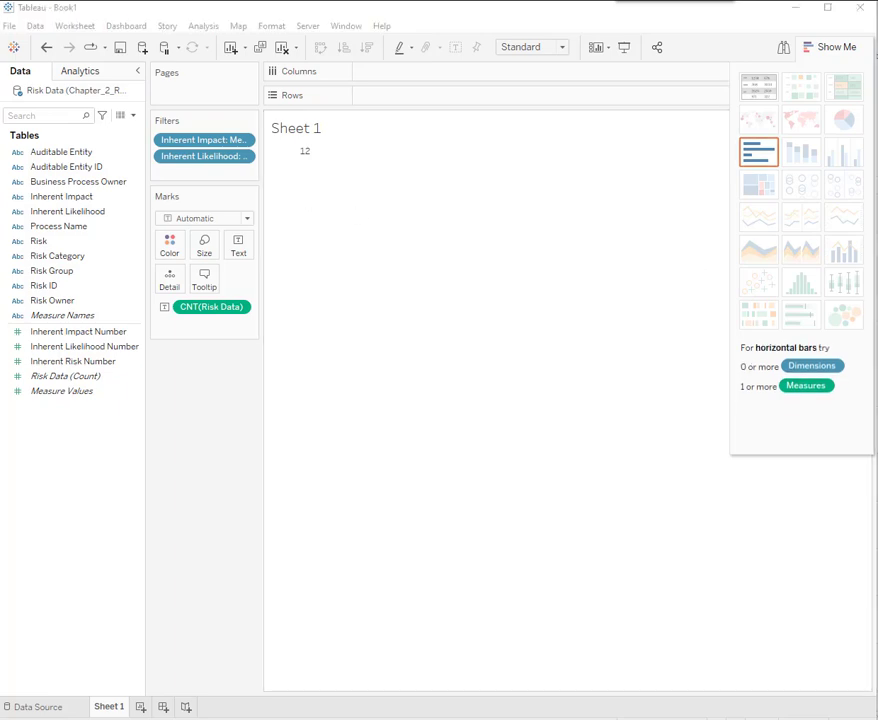
{"action": "key", "text": "alt+Tab"}
{"action": "left_click_drag", "start_coordinate": [526, 90], "coordinate": [467, 82]}
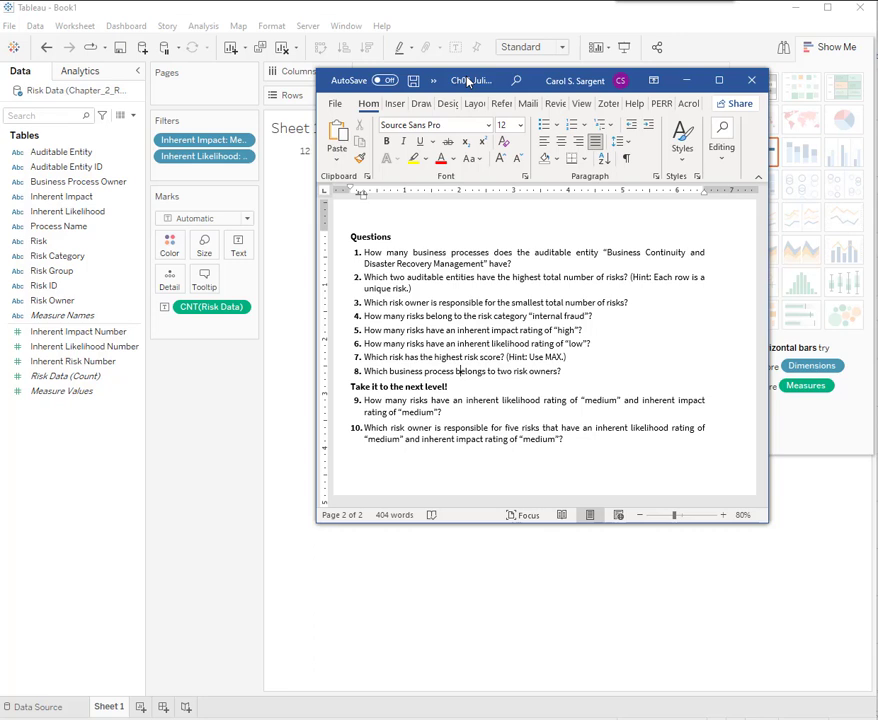
{"action": "left_click_drag", "start_coordinate": [467, 80], "coordinate": [465, 80]}
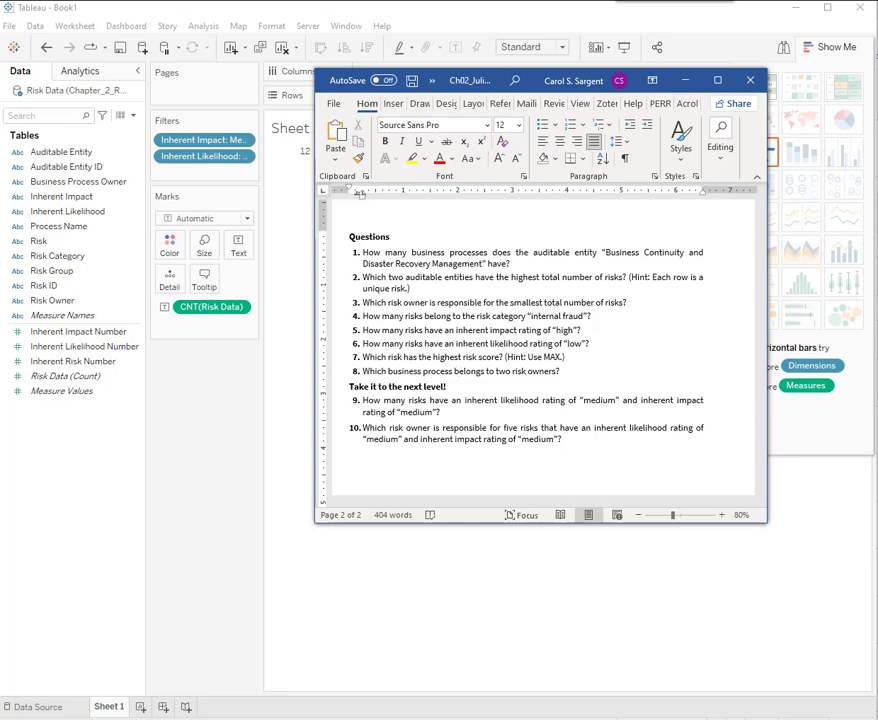
{"action": "key", "text": "alt+Tab"}
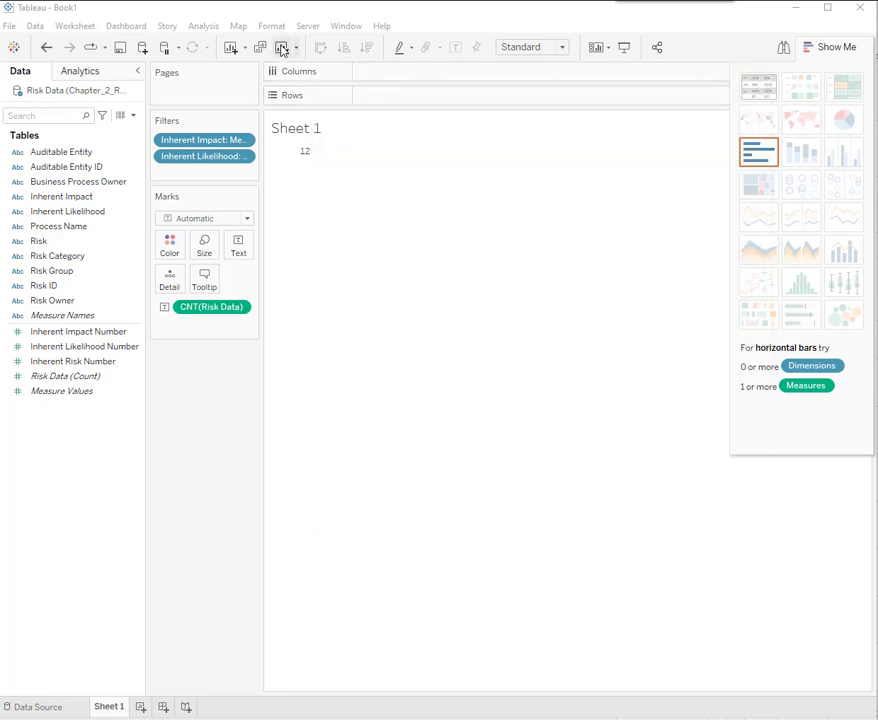
- Clear the sheet and list Risk Owner as table rows
{"action": "left_click", "coordinate": [282, 48]}
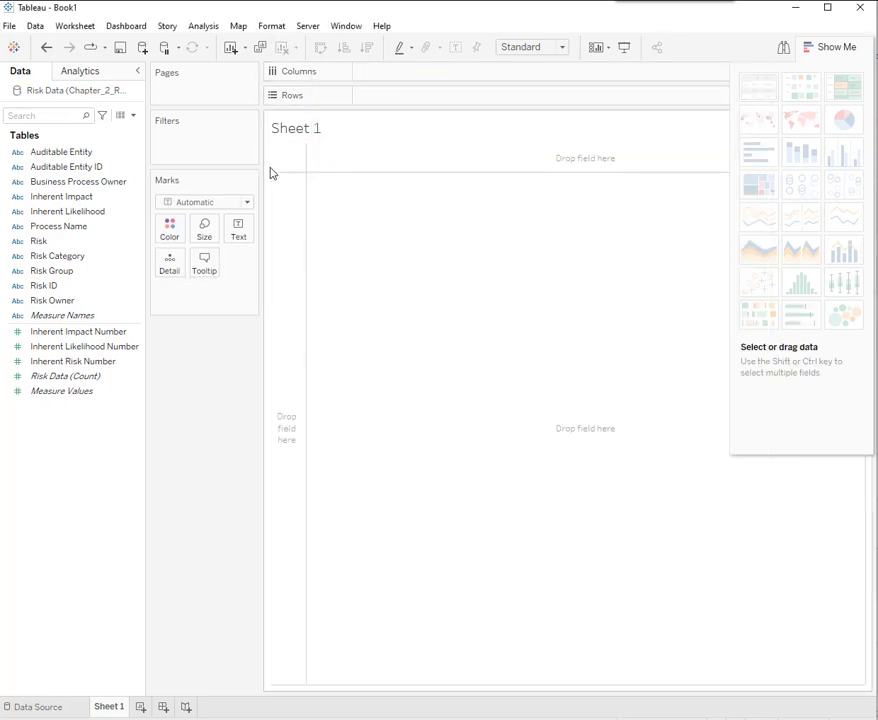
{"action": "left_click", "coordinate": [37, 228]}
{"action": "left_click_drag", "start_coordinate": [51, 300], "coordinate": [381, 105]}
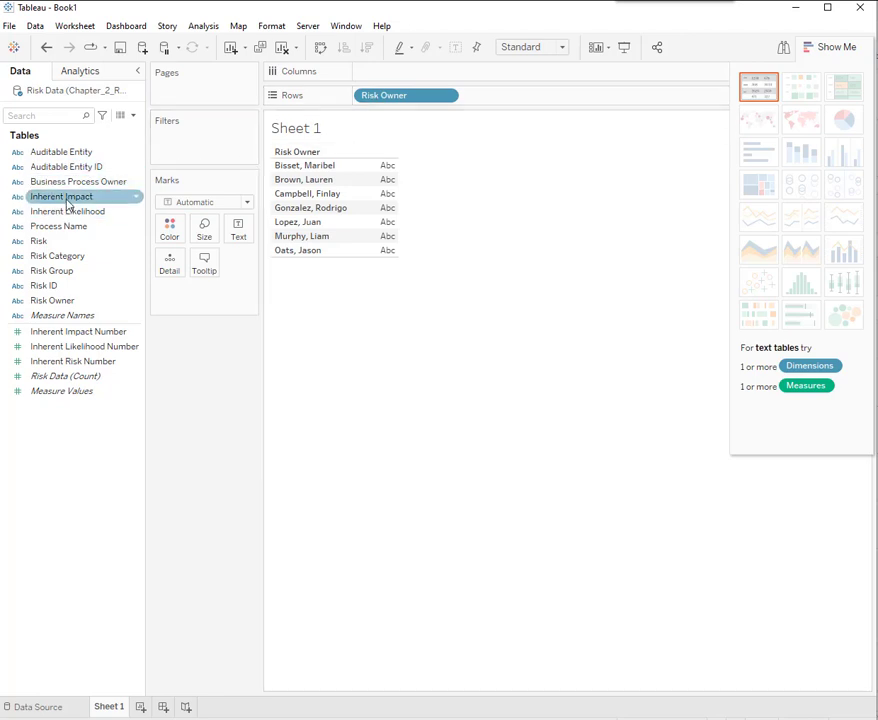
- Filter Inherent Impact and Inherent Likelihood to Medium only
{"action": "left_click_drag", "start_coordinate": [62, 196], "coordinate": [239, 157]}
{"action": "left_click", "coordinate": [330, 293]}
{"action": "left_click", "coordinate": [450, 548]}
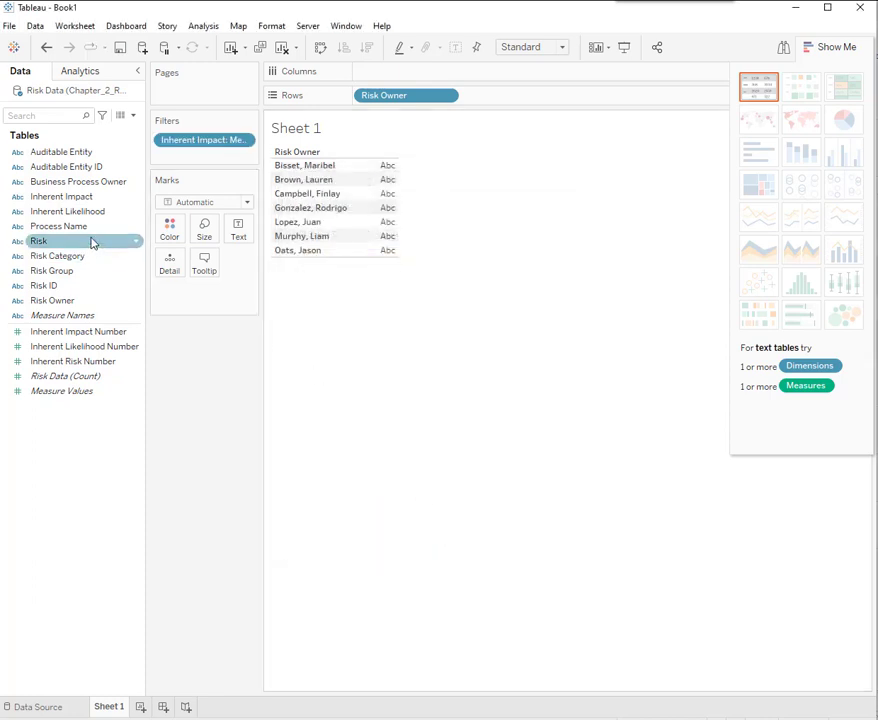
{"action": "left_click_drag", "start_coordinate": [96, 216], "coordinate": [222, 167]}
{"action": "left_click", "coordinate": [303, 281]}
{"action": "left_click", "coordinate": [445, 548]}
- Show each owner's Risk Data count, the top owner having 5
{"action": "left_click", "coordinate": [58, 382]}
{"action": "left_click_drag", "start_coordinate": [57, 380], "coordinate": [384, 239]}
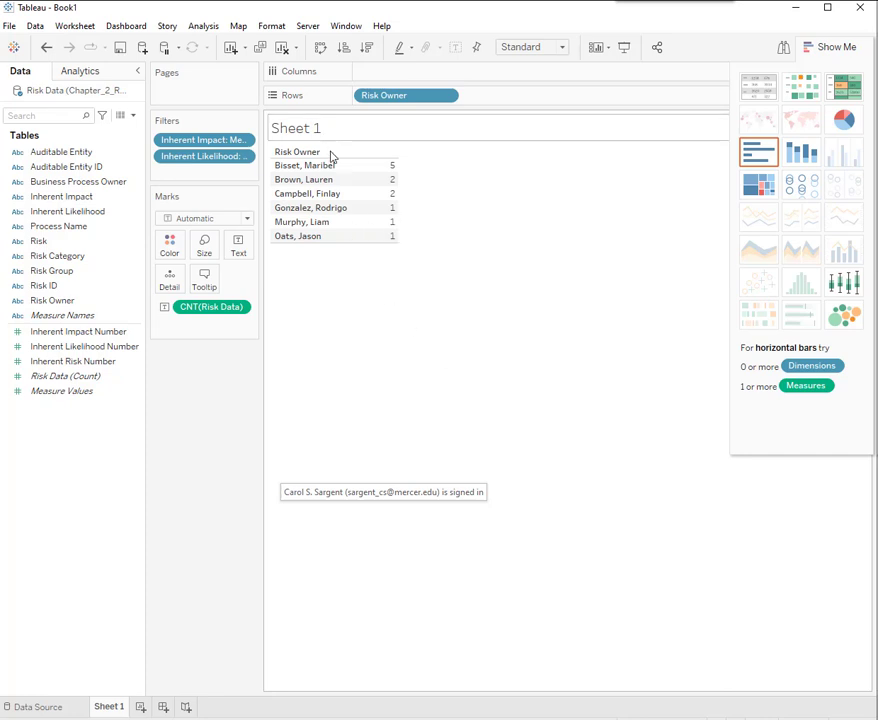
{"action": "mouse_move", "coordinate": [384, 174]}
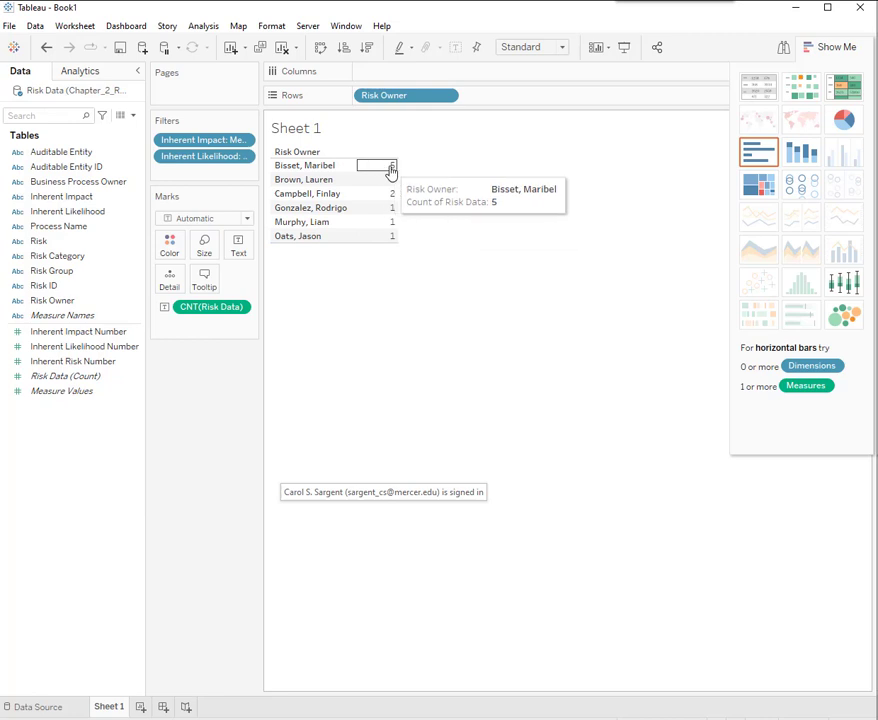